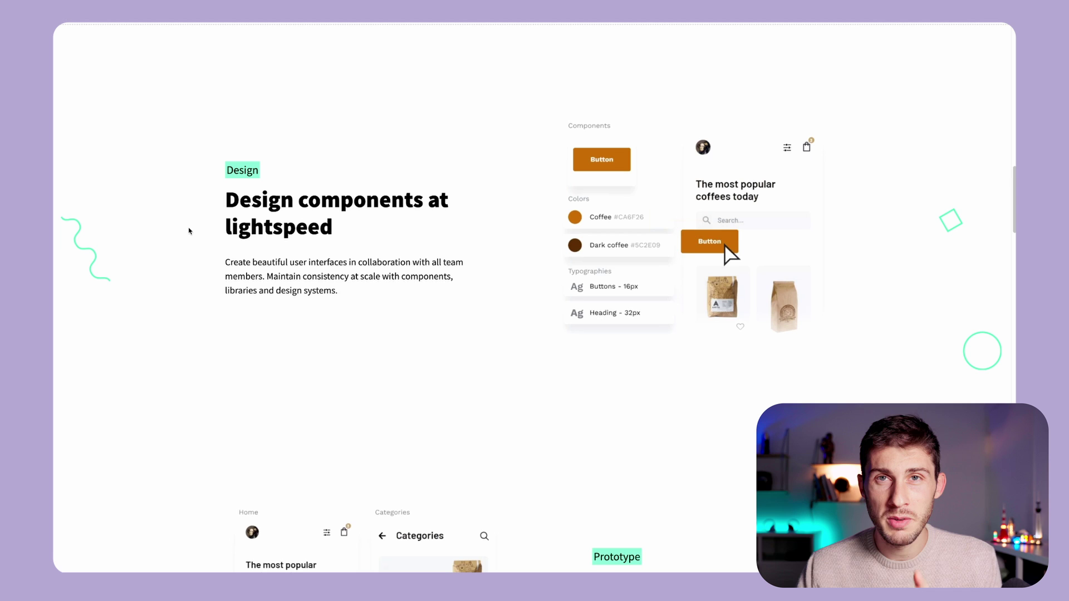
- Scroll the Penpot homepage through Design, Prototype, Collaborate, Feedback, Libraries & templates to Dev Diaries, then back up
scroll(189, 231, down, 6)
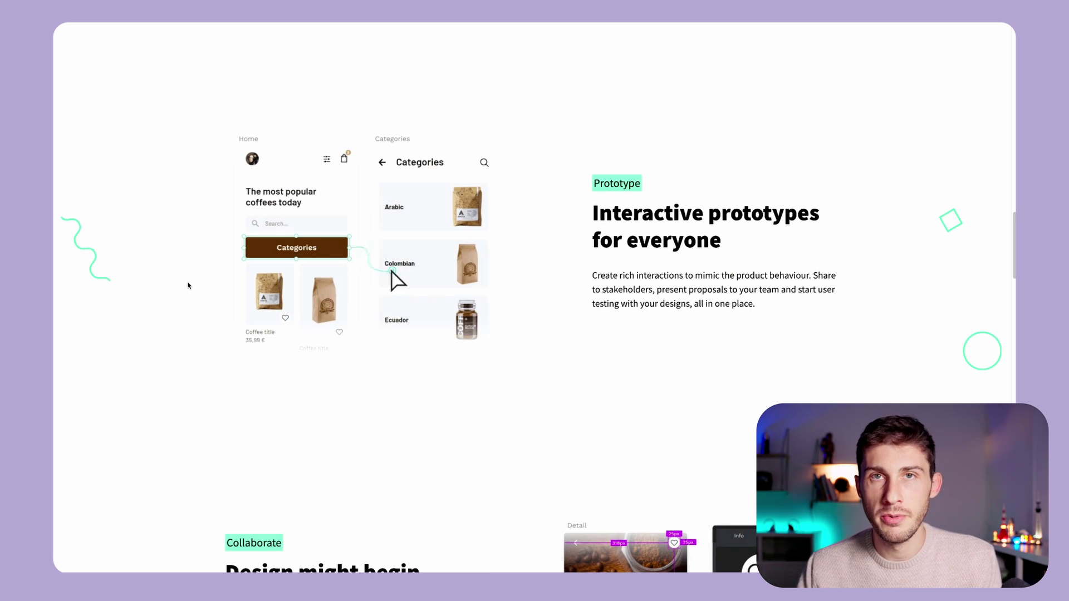
scroll(476, 166, down, 6)
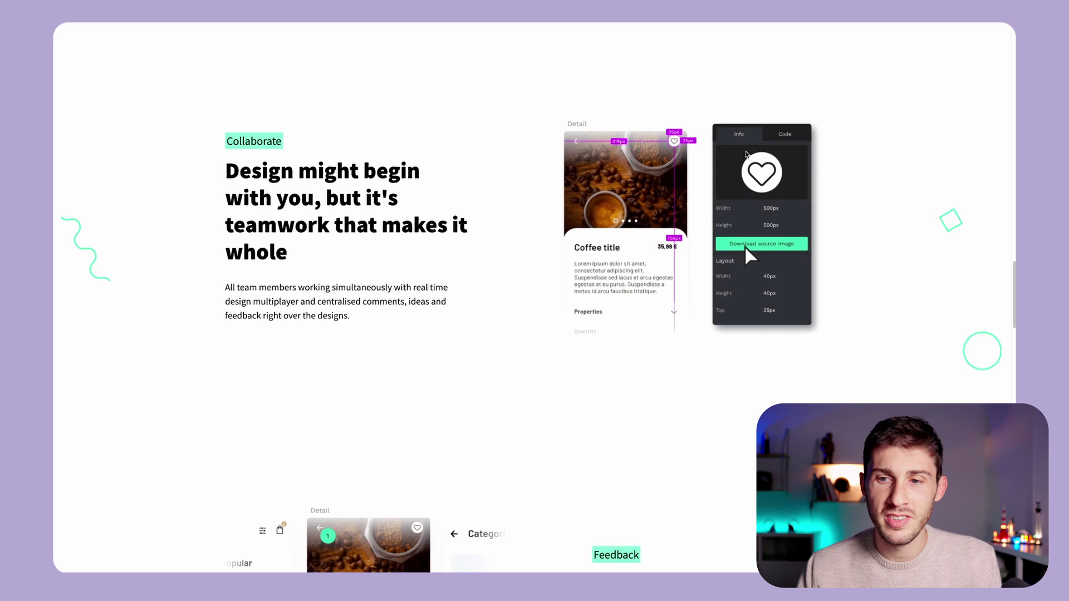
scroll(516, 198, down, 7)
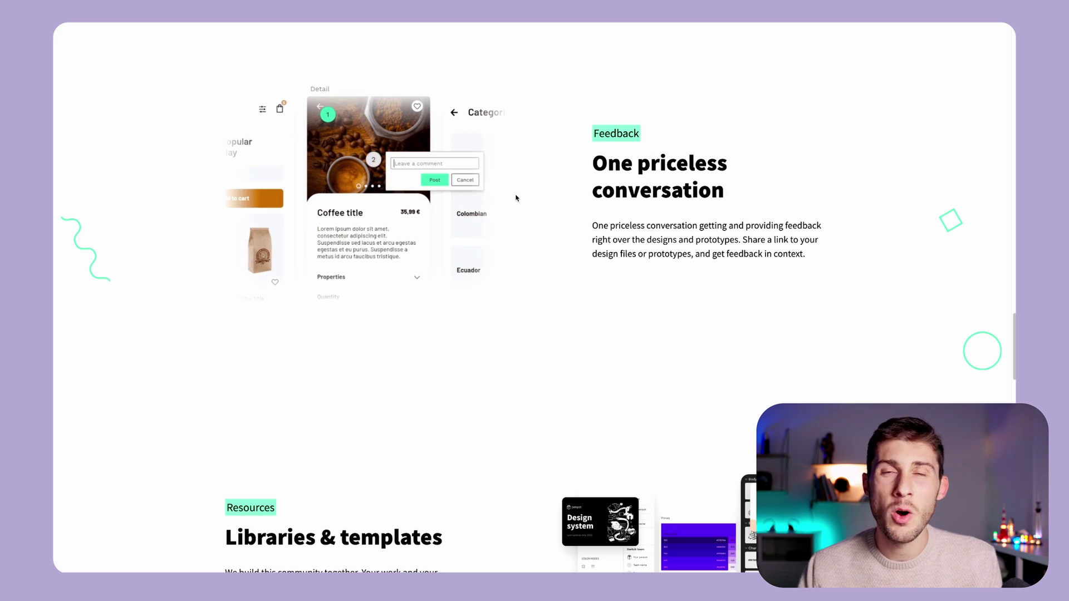
scroll(516, 198, down, 6)
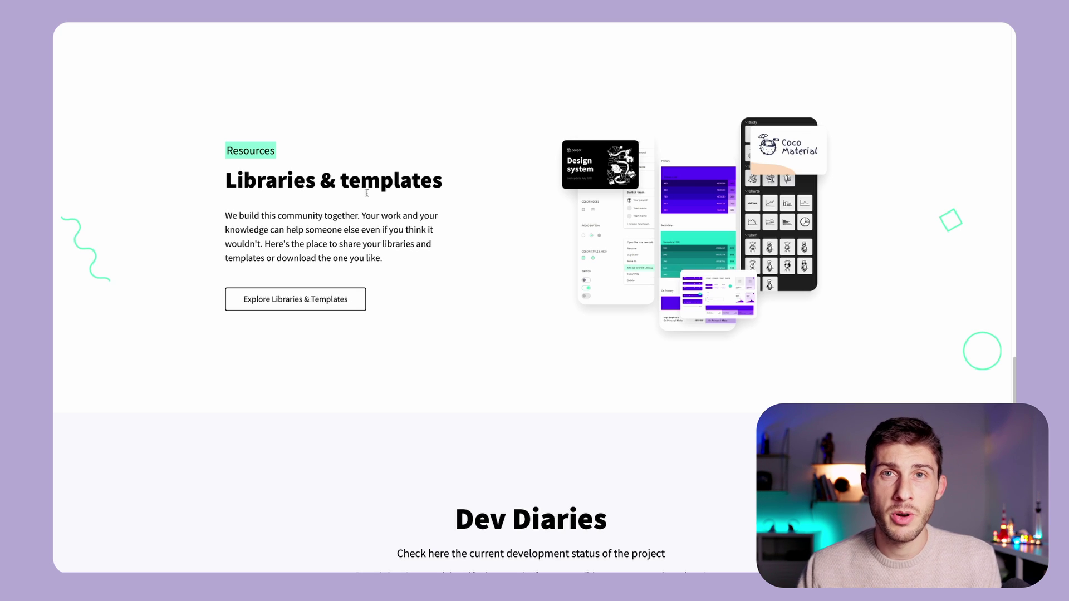
scroll(397, 298, down, 7)
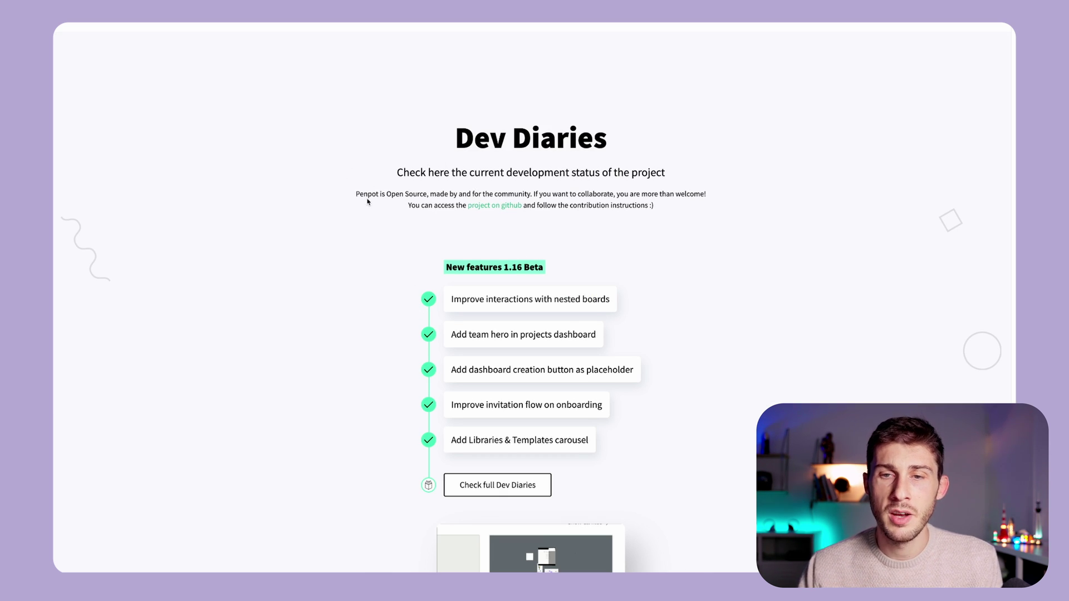
scroll(368, 201, down, 3)
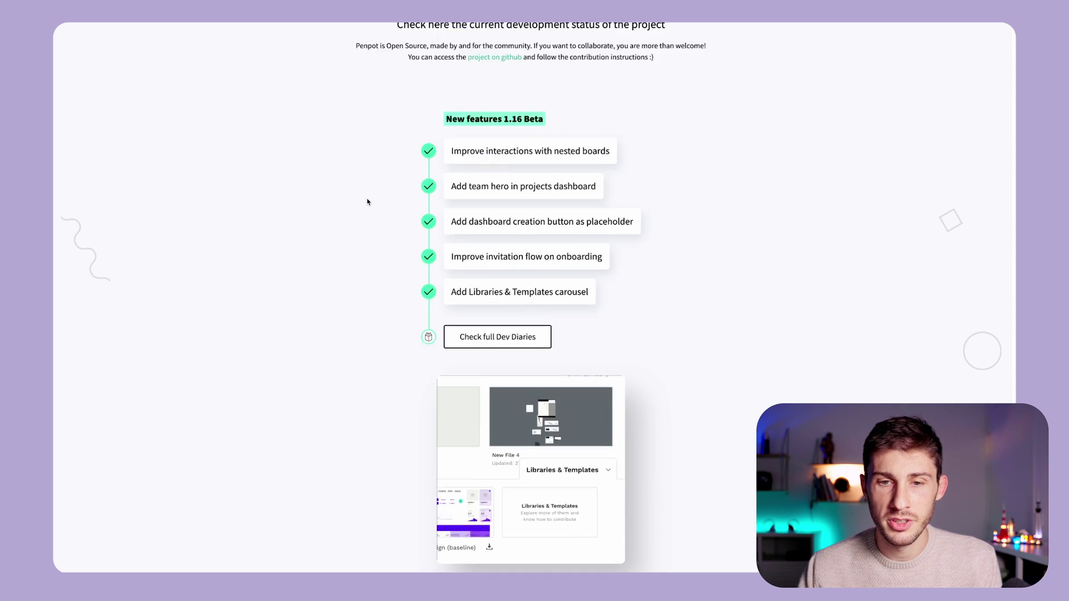
scroll(368, 202, up, 3)
scroll(368, 201, down, 10)
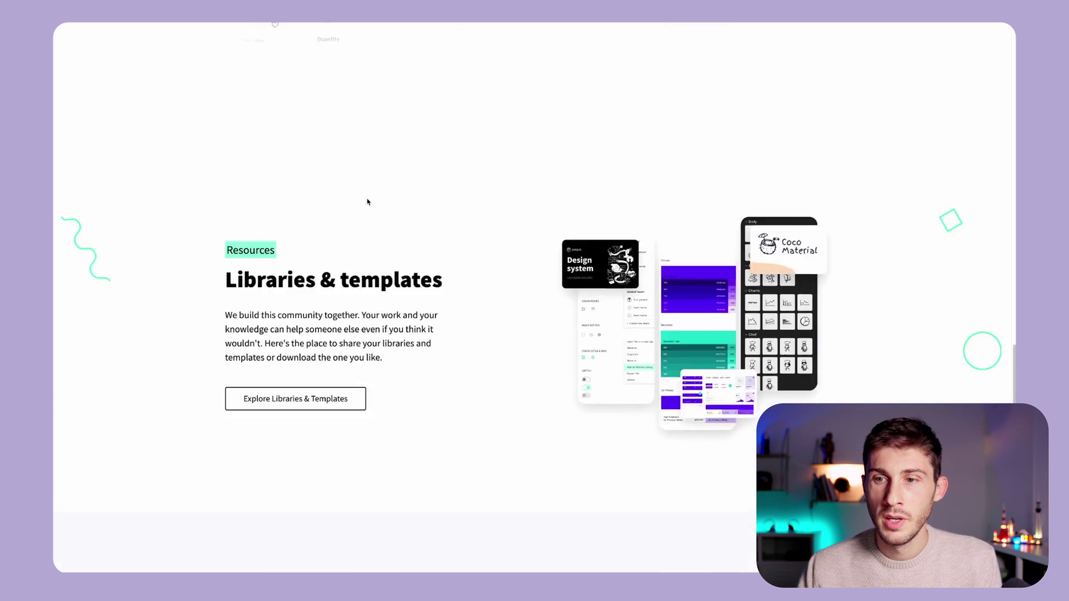
scroll(367, 202, up, 15)
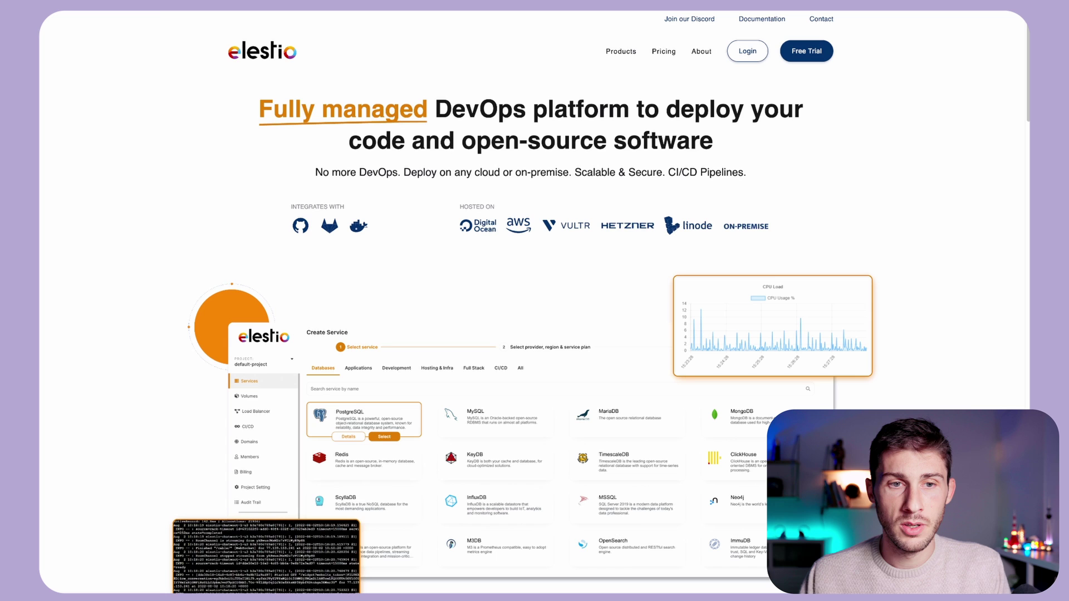
- Sign in to Elestio, start a first deployment and choose Penpot as the service
click(738, 51)
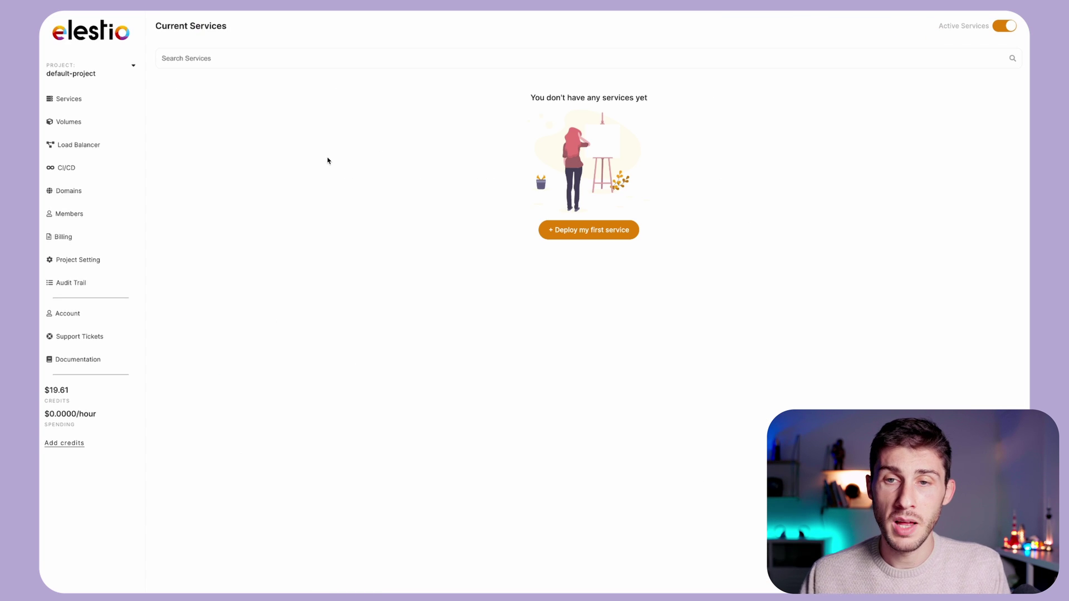
click(574, 238)
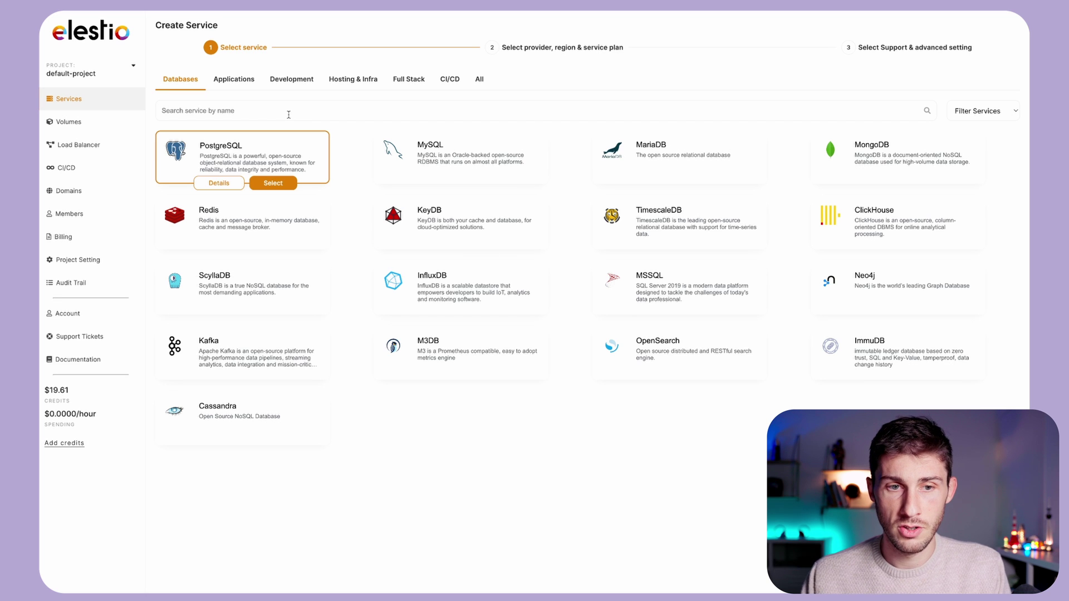
text(penpot)
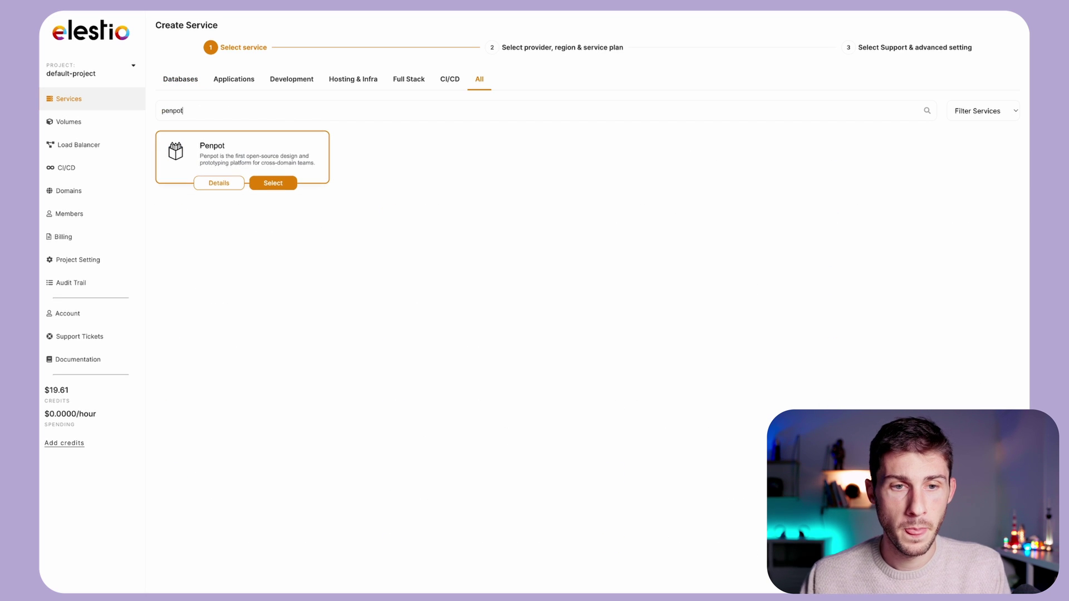
click(273, 183)
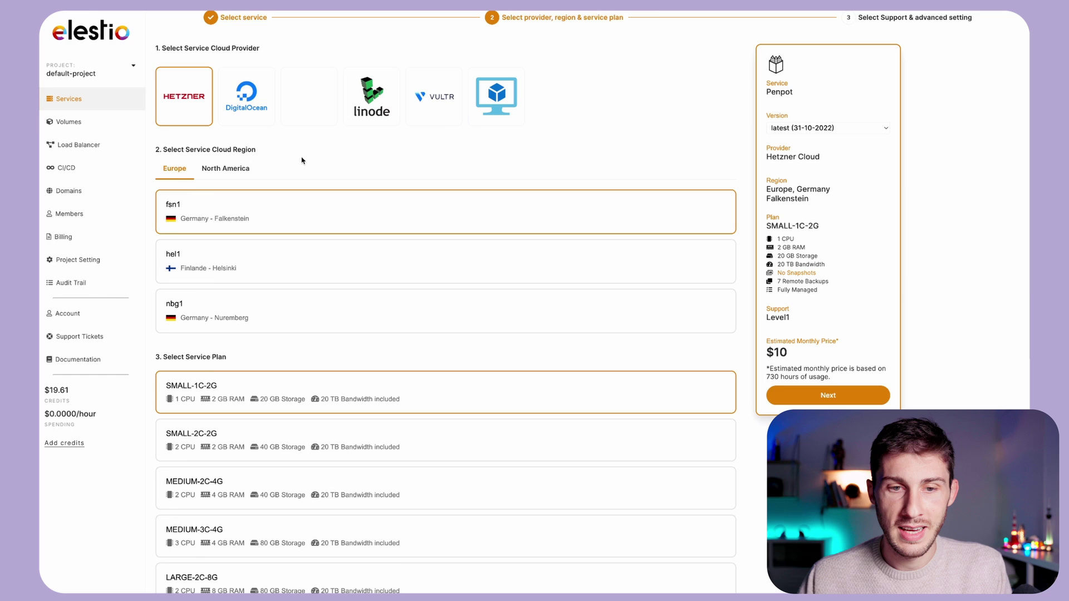
- Keep Hetzner, Falkenstein, SMALL-1C-2G and Level 1 support, and create the penpot-o1ldr service
scroll(293, 260, down, 10)
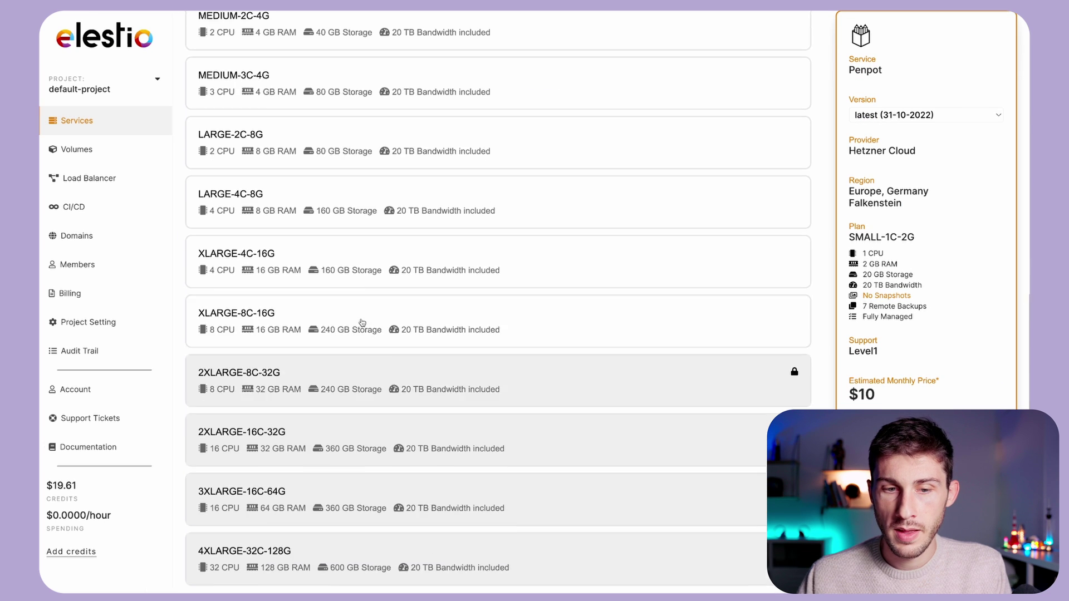
scroll(364, 322, down, 2)
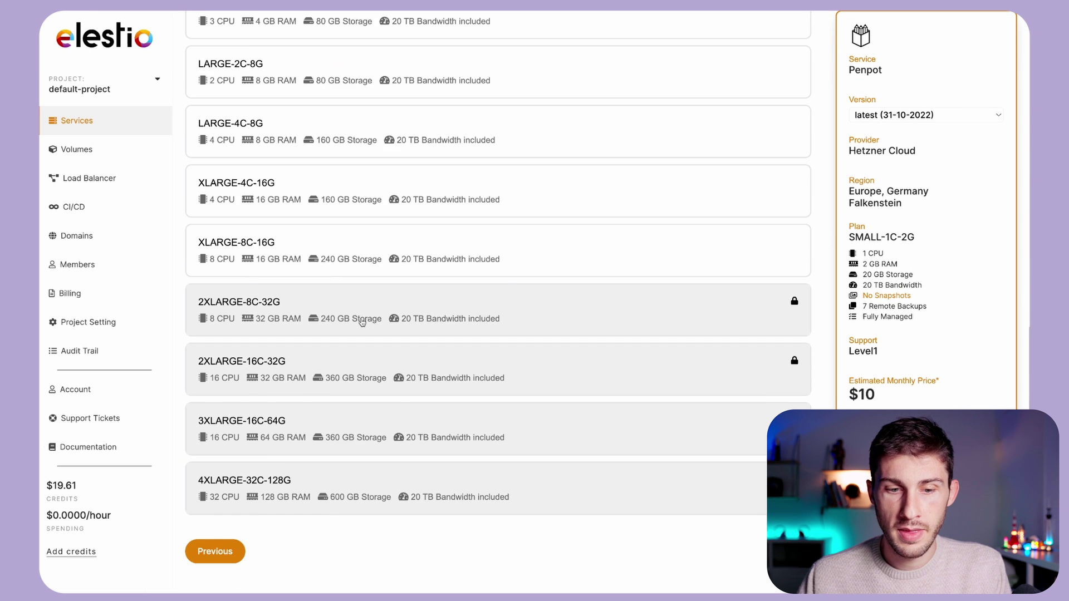
scroll(363, 321, up, 12)
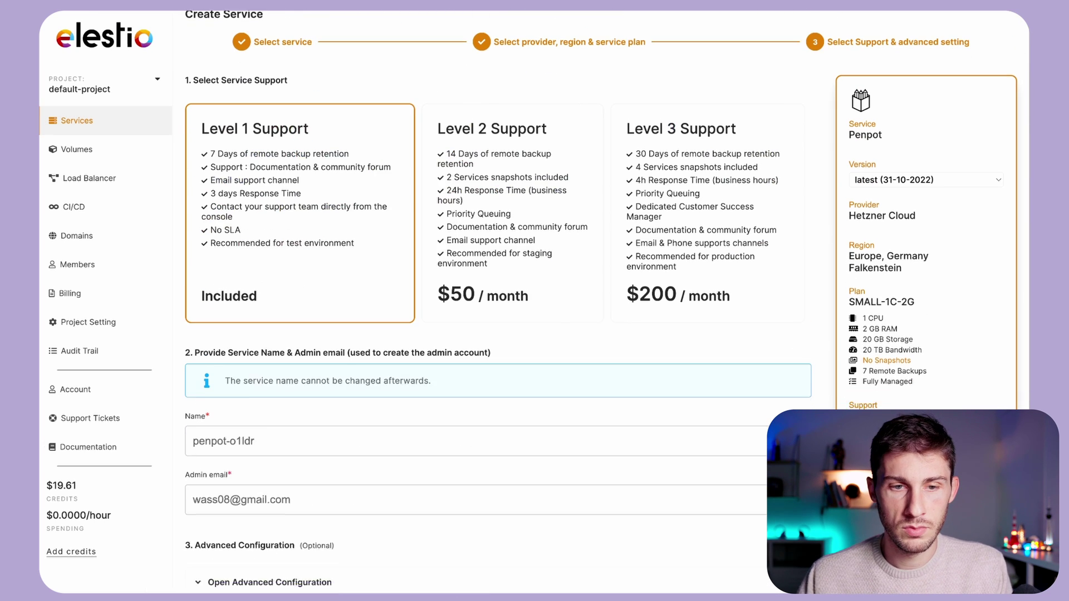
scroll(498, 300, down, 1)
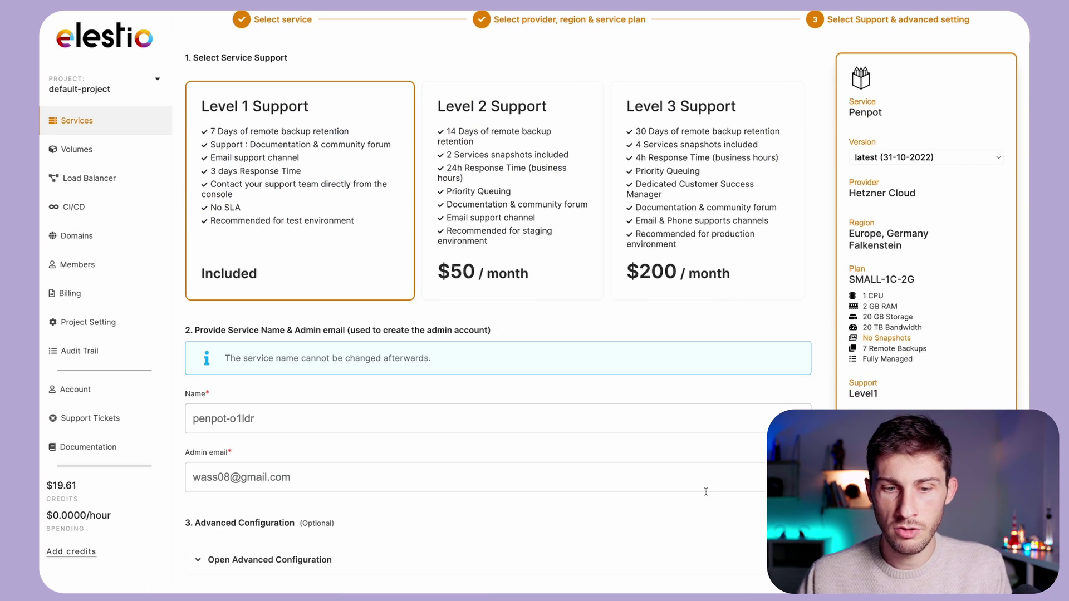
scroll(706, 492, down, 2)
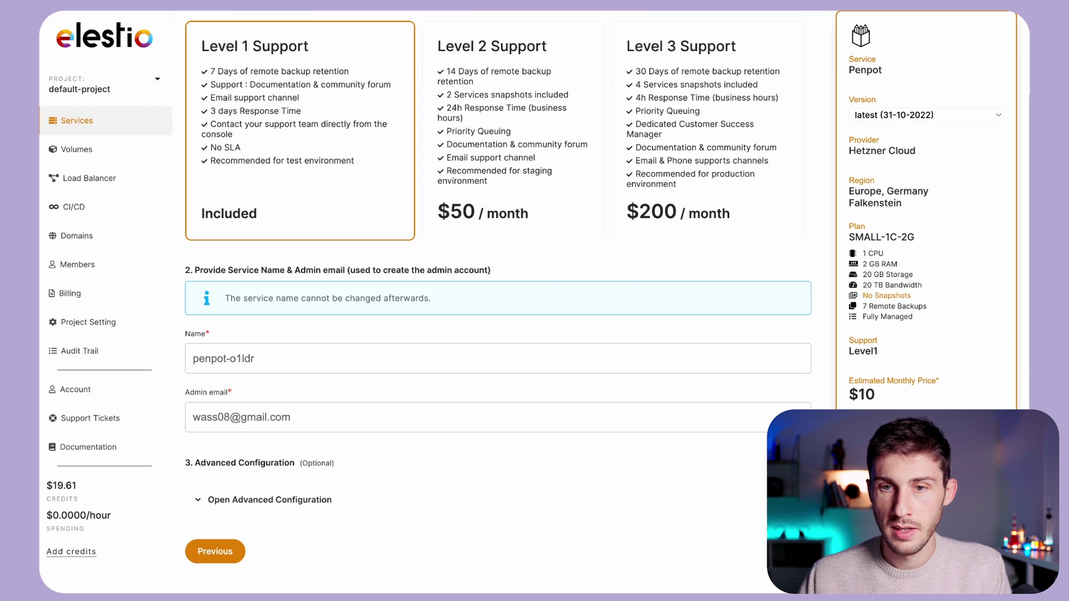
click(791, 551)
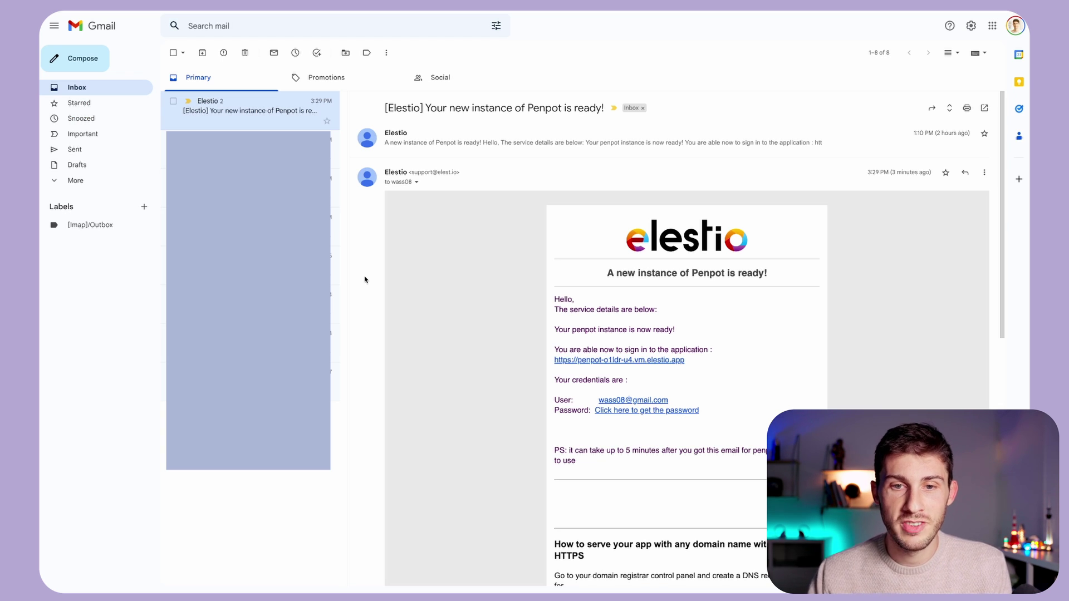
- From Elestio's instance-ready email, open the Penpot instance URL and the password page
scroll(448, 309, down, 2)
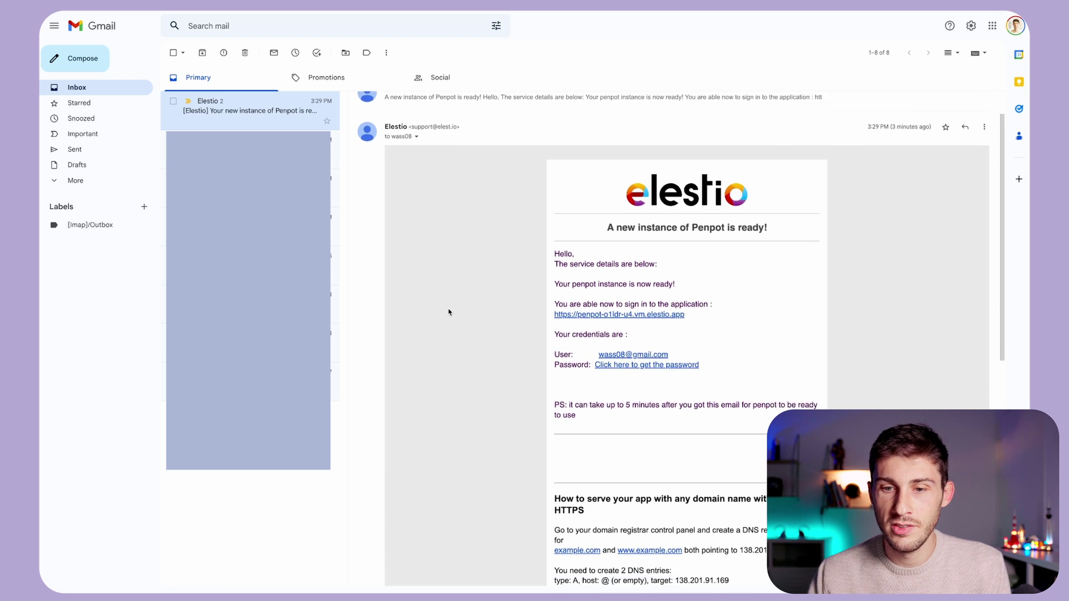
scroll(448, 312, down, 2)
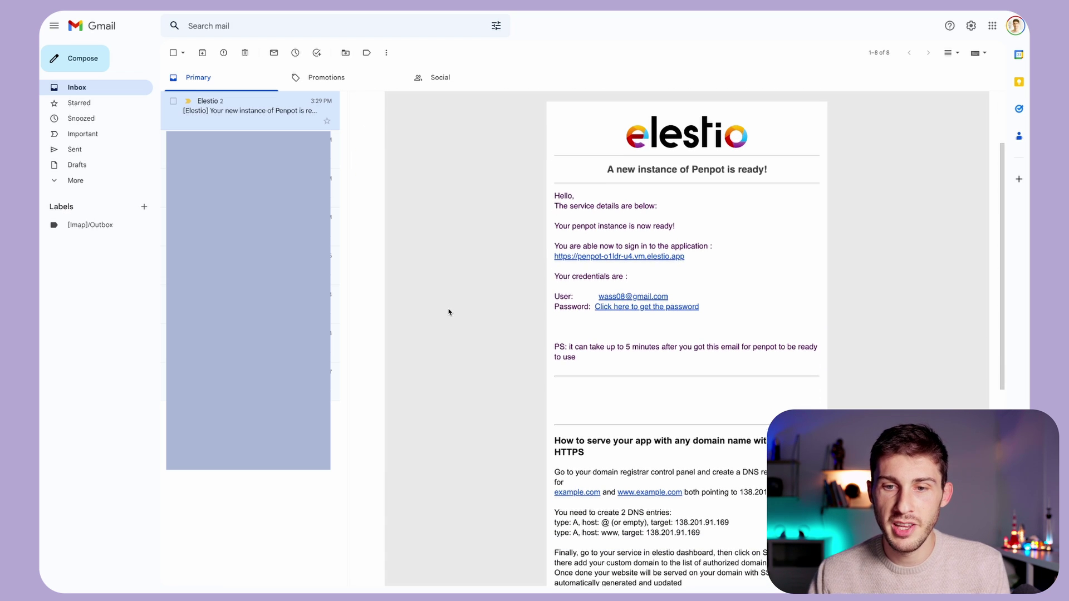
click(600, 257)
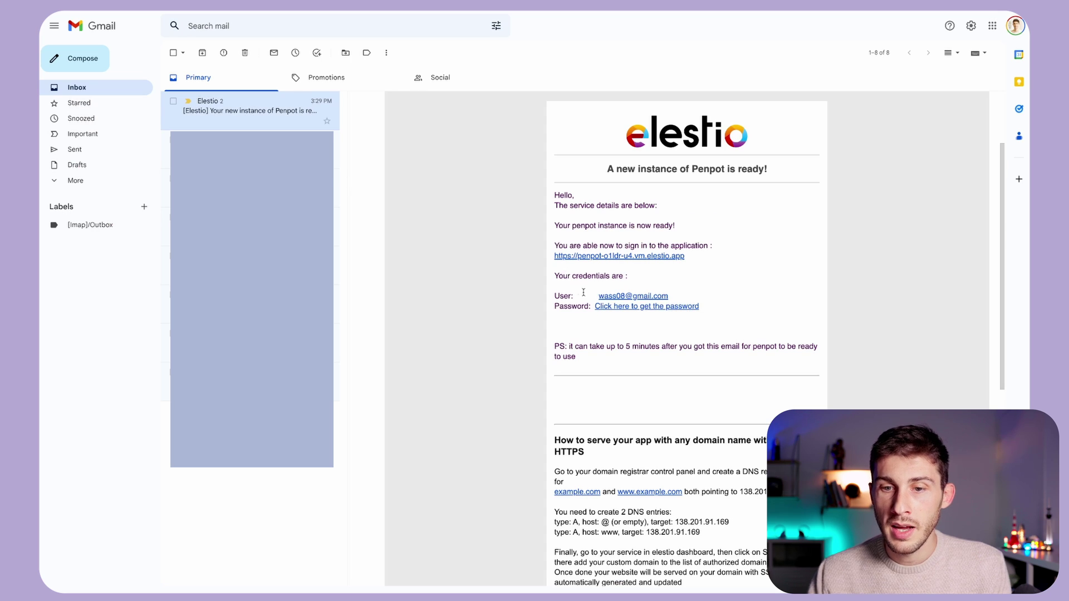
click(604, 307)
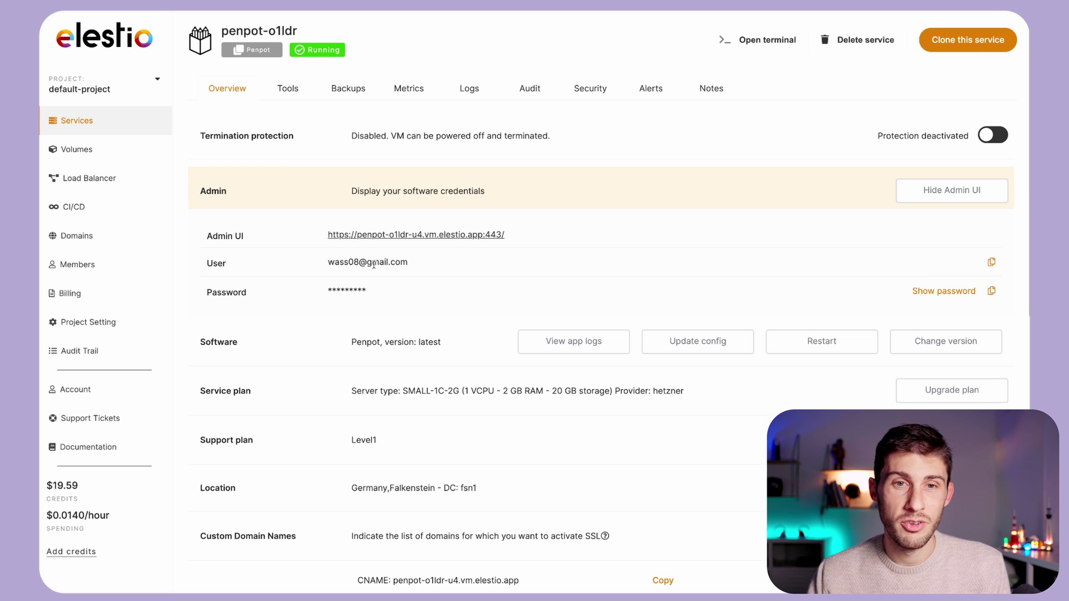
- Copy the admin password from the Admin section of the penpot-o1ldr Overview
click(991, 292)
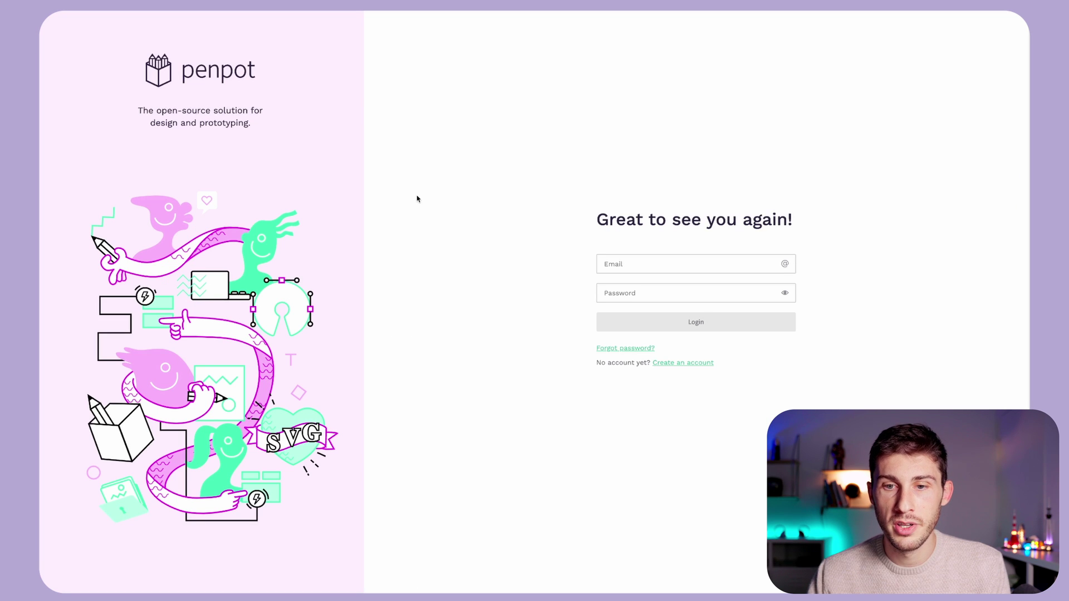
- Log in to Penpot with the account e-mail and pasted admin password, zooming to 110%
click(624, 262)
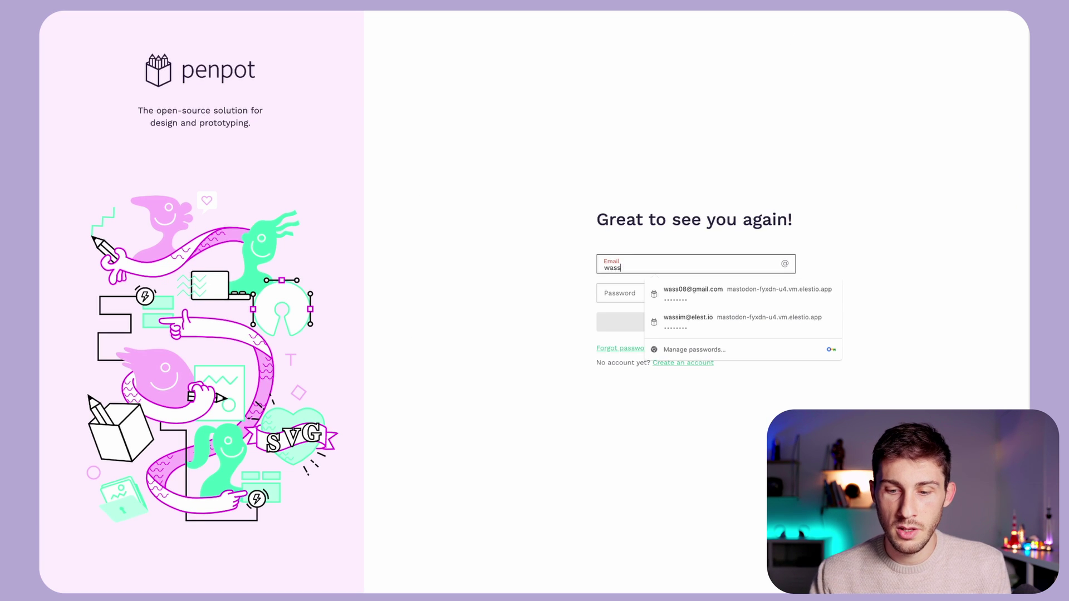
key(Tab)
key(ctrl+v)
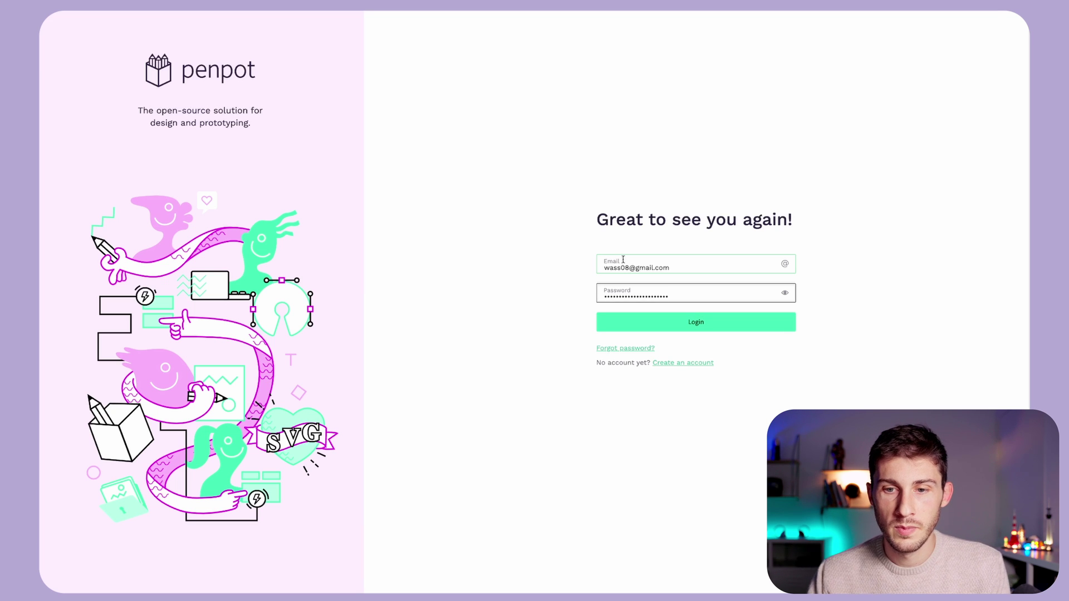
key(Return)
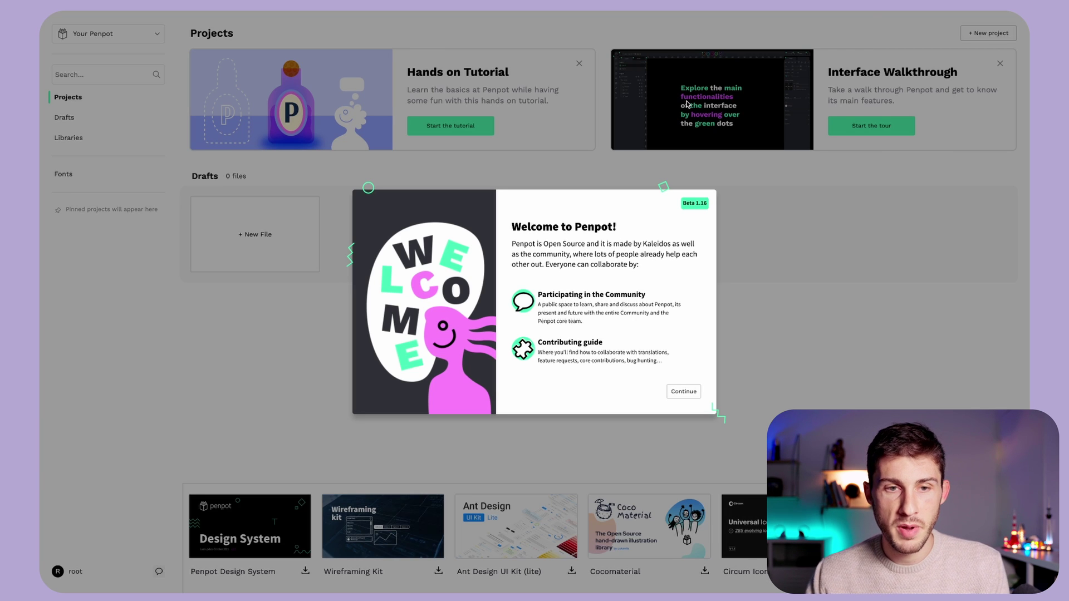
key(ctrl+plus)
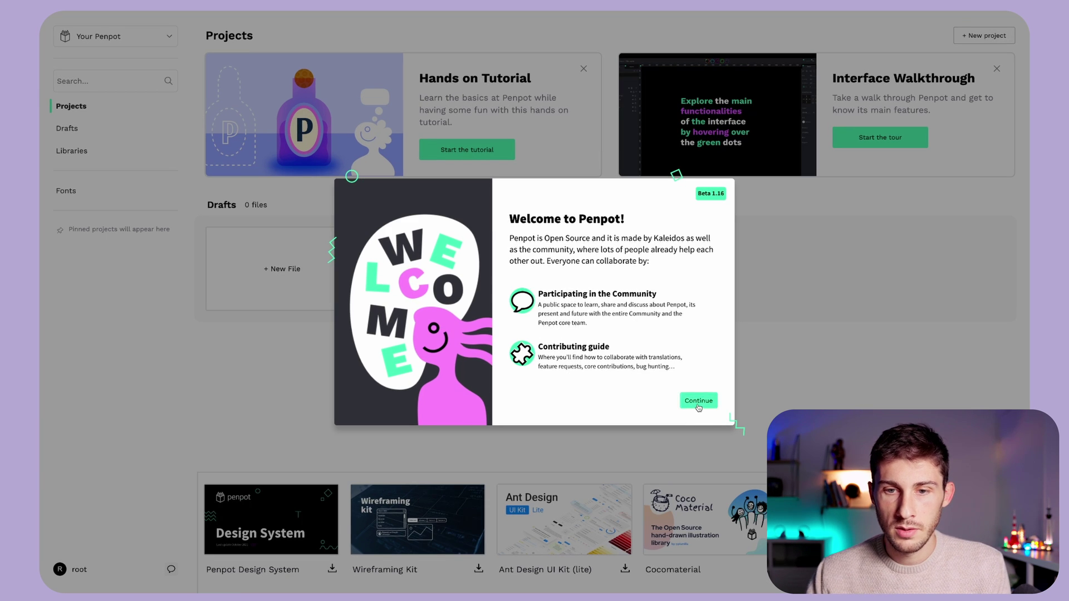
- Continue past the welcome, before-you-start and newsletter screens, choosing to create a team later
click(698, 401)
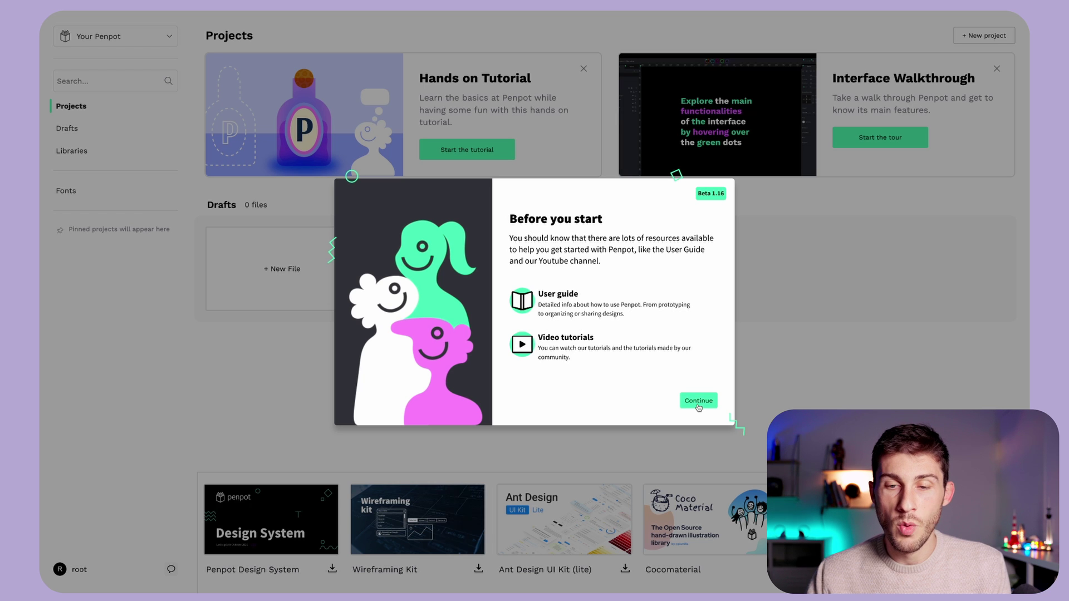
click(699, 401)
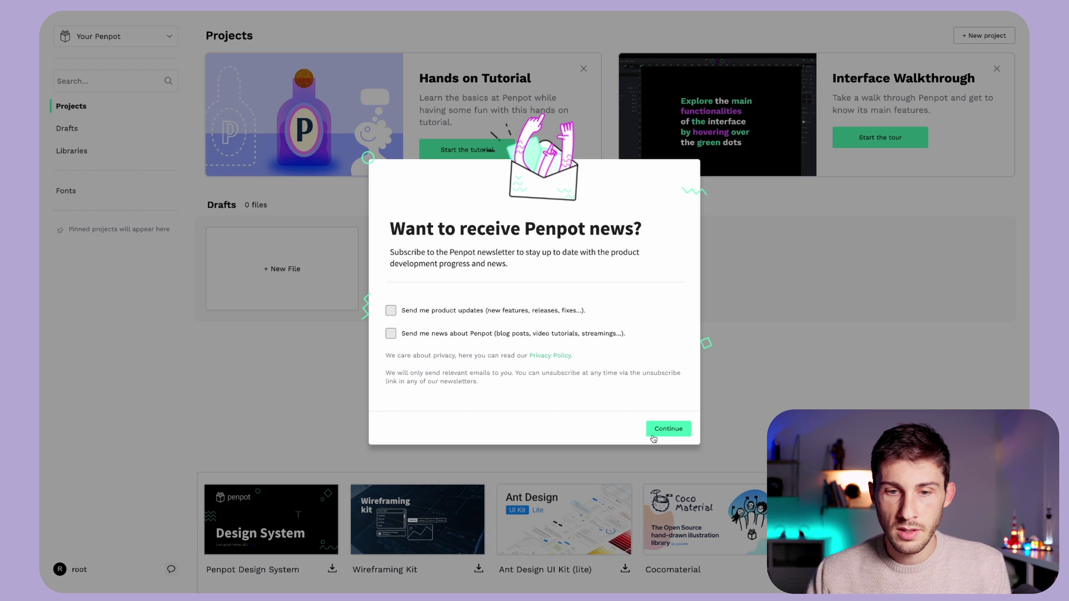
click(672, 430)
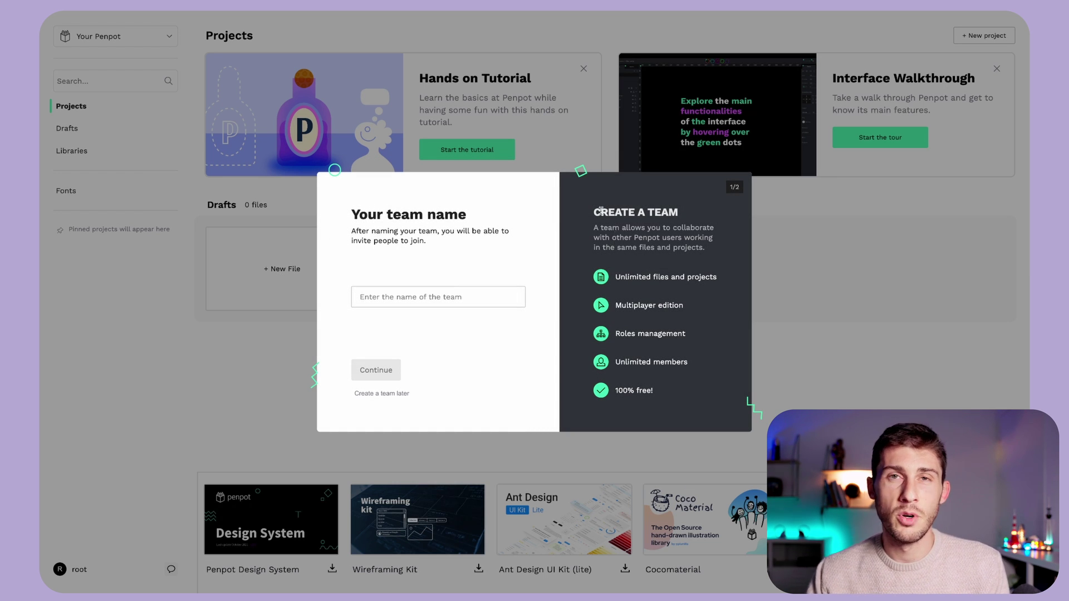
click(387, 394)
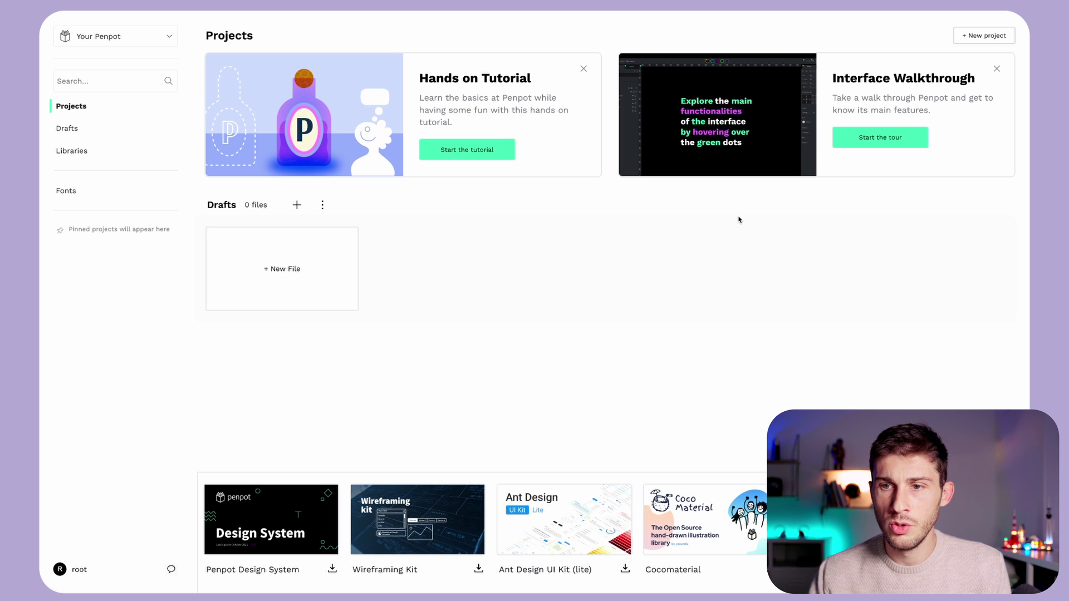
click(875, 146)
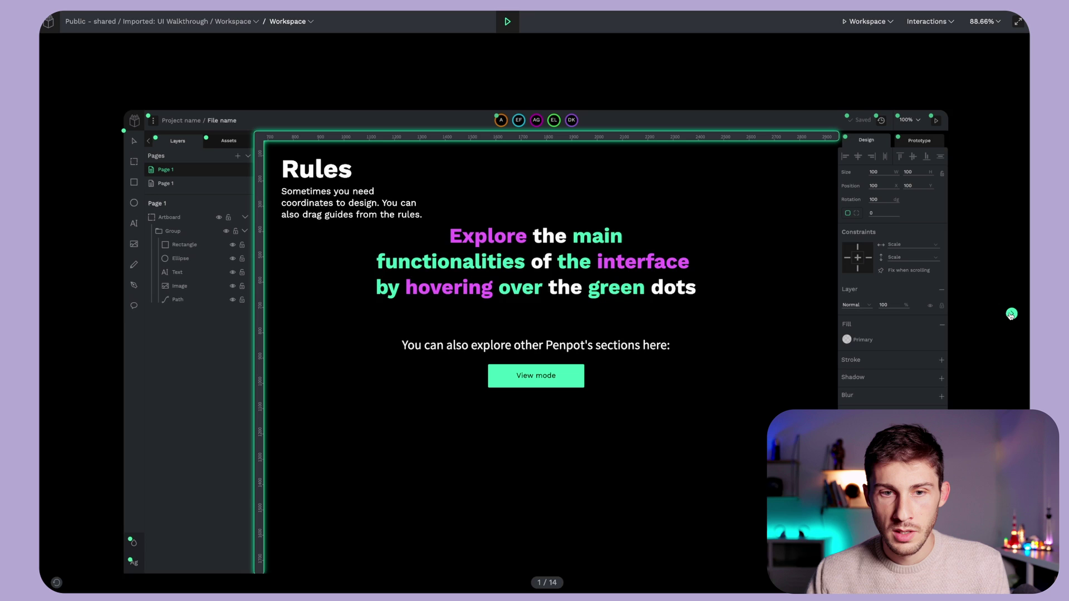
click(1012, 314)
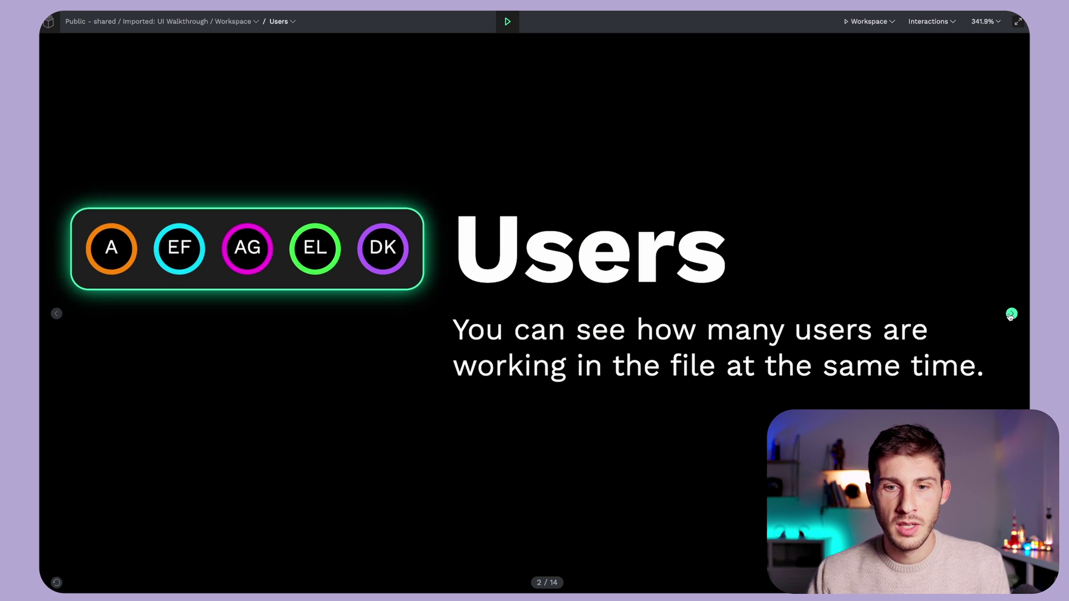
click(1011, 314)
click(1012, 314)
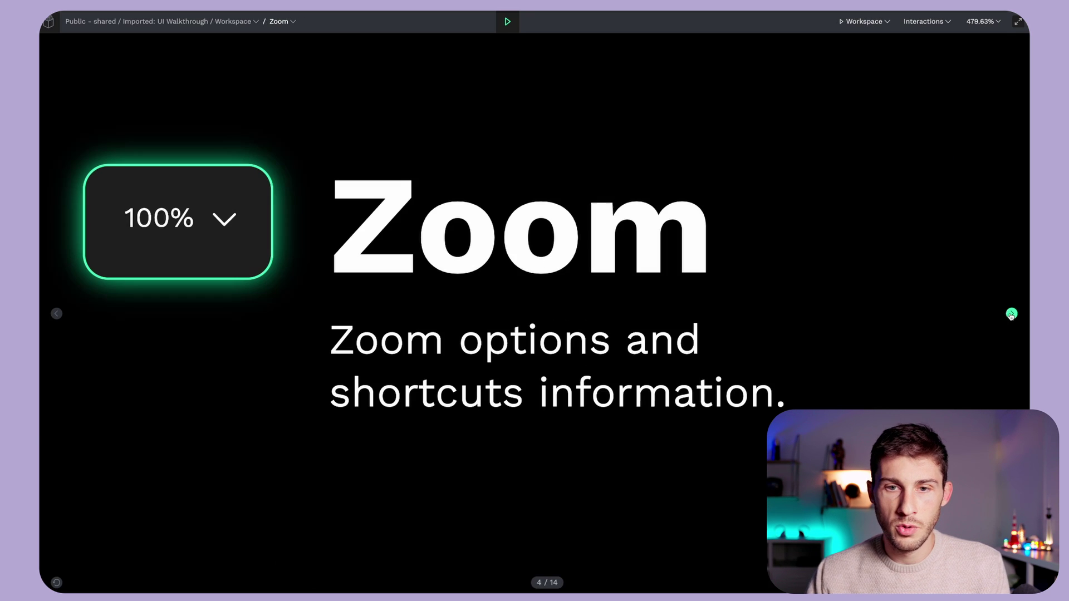
click(1011, 314)
click(1011, 314)
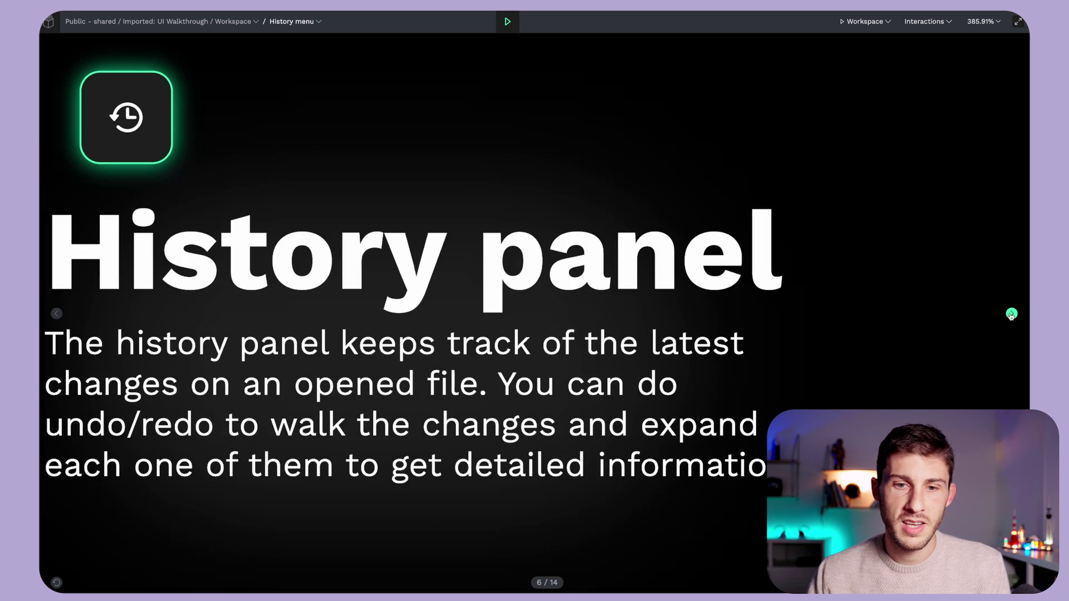
click(1011, 314)
click(1011, 314)
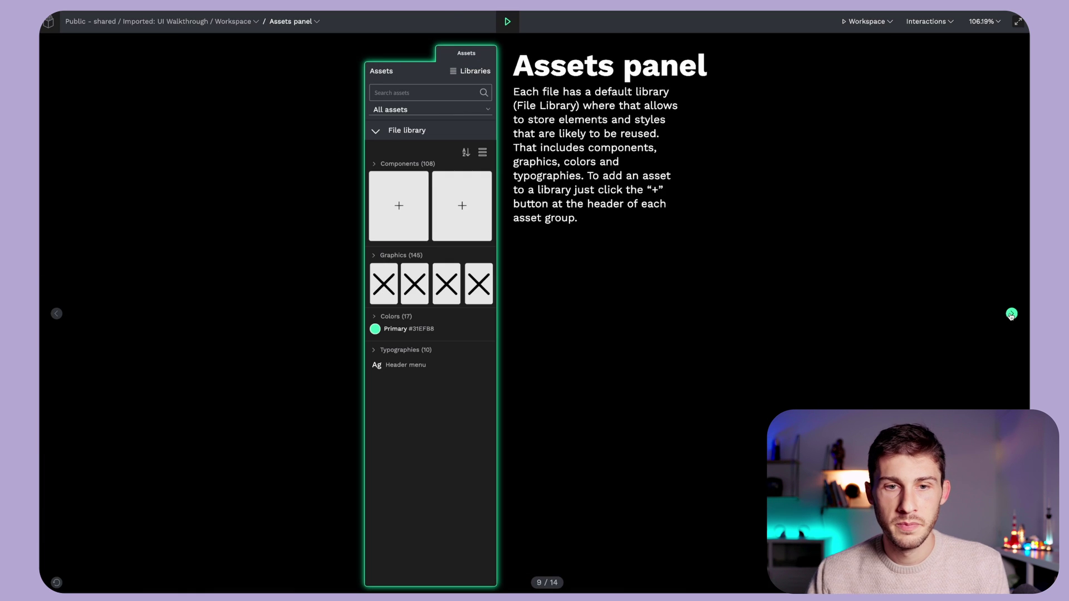
click(1012, 314)
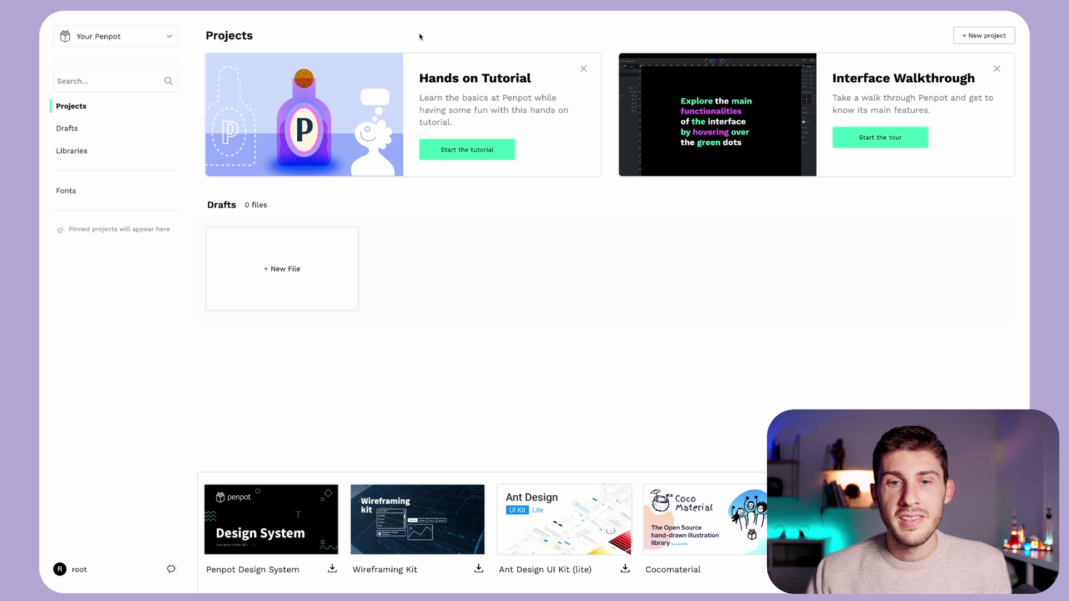
- Start the beginners' tutorial and browse its Level 0: The basics page
click(447, 149)
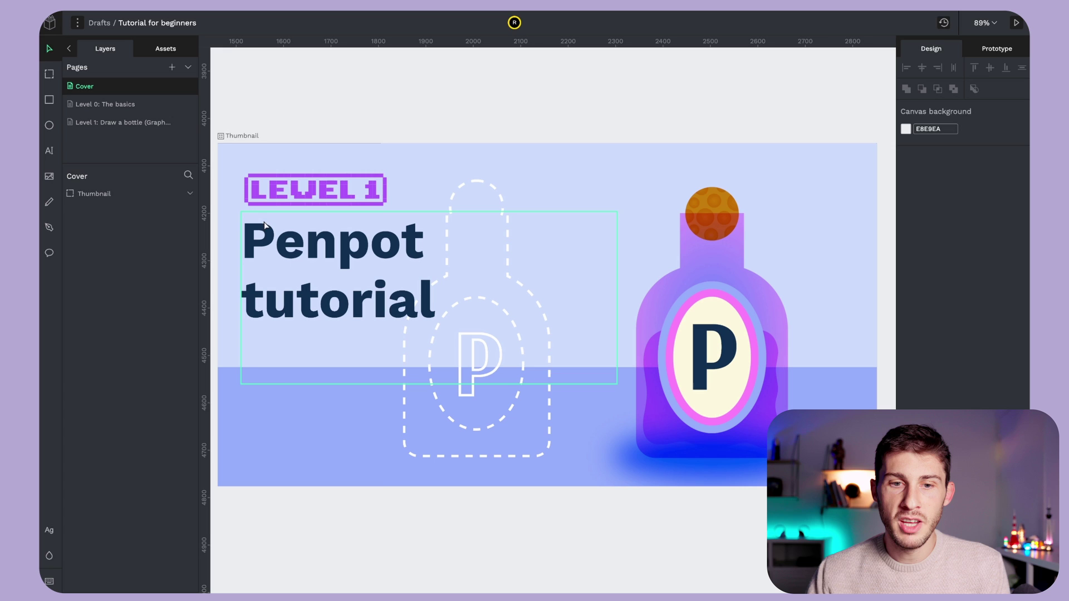
click(119, 105)
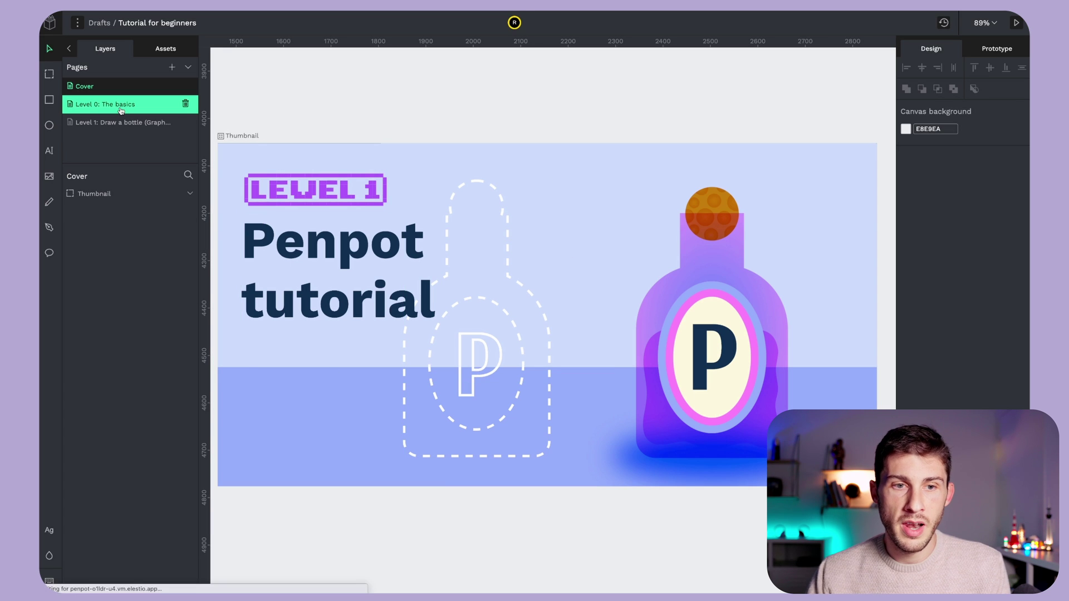
scroll(493, 311, up, 5)
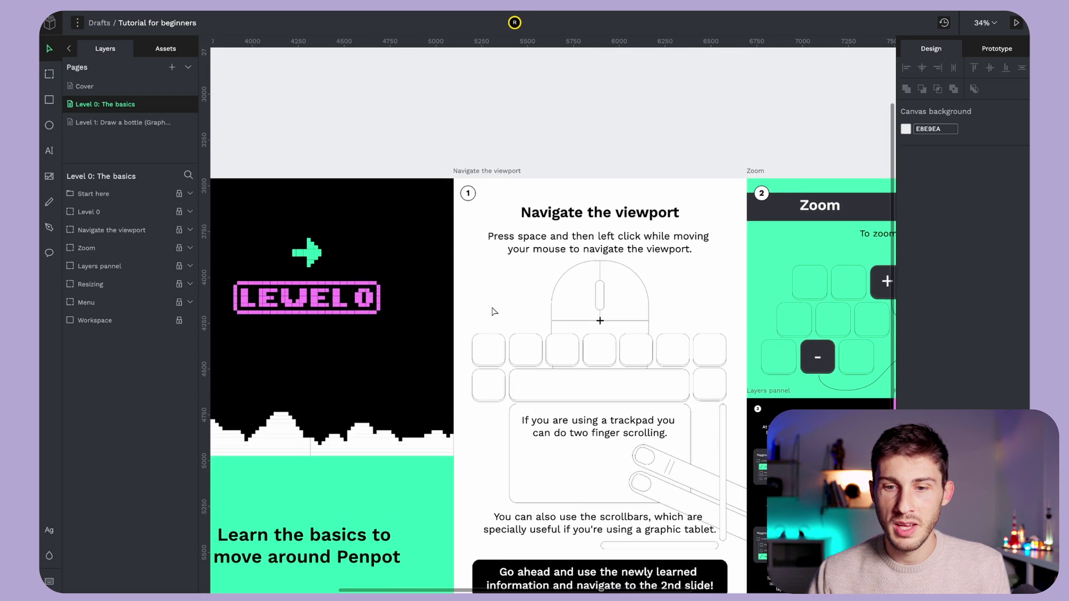
scroll(492, 311, right, 2)
scroll(493, 310, left, 6)
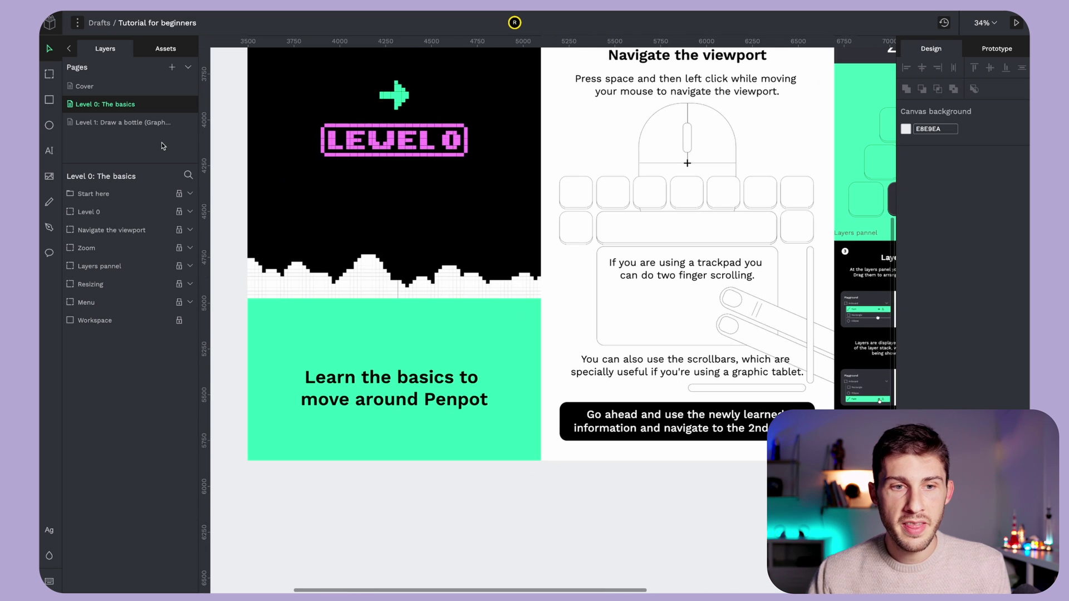
- Open the Level 1: Draw a bottle (Graphic) page and pan around its canvas
click(127, 130)
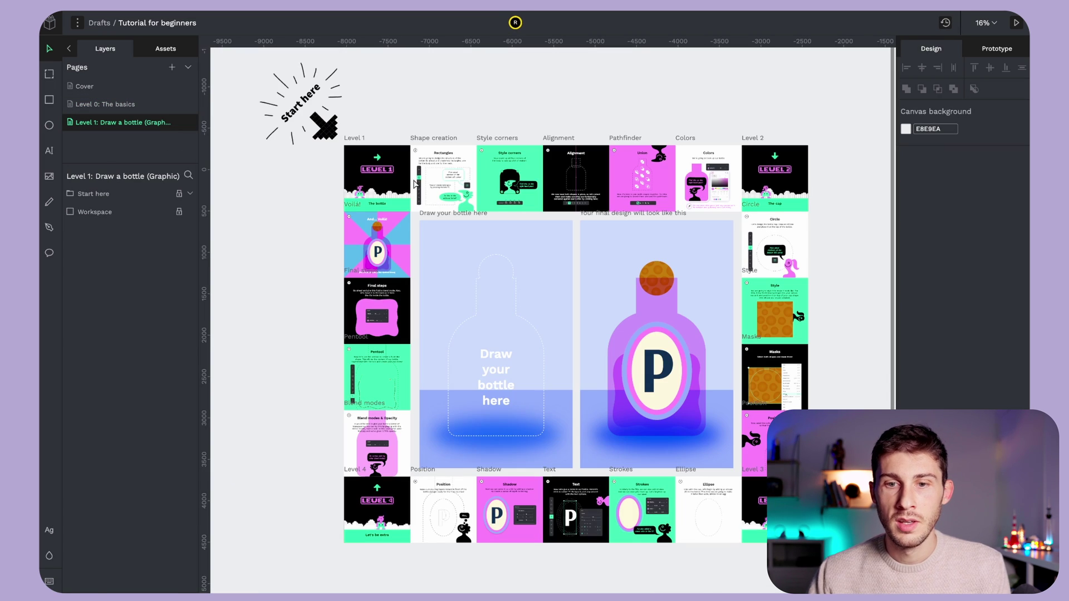
scroll(393, 163, up, 10)
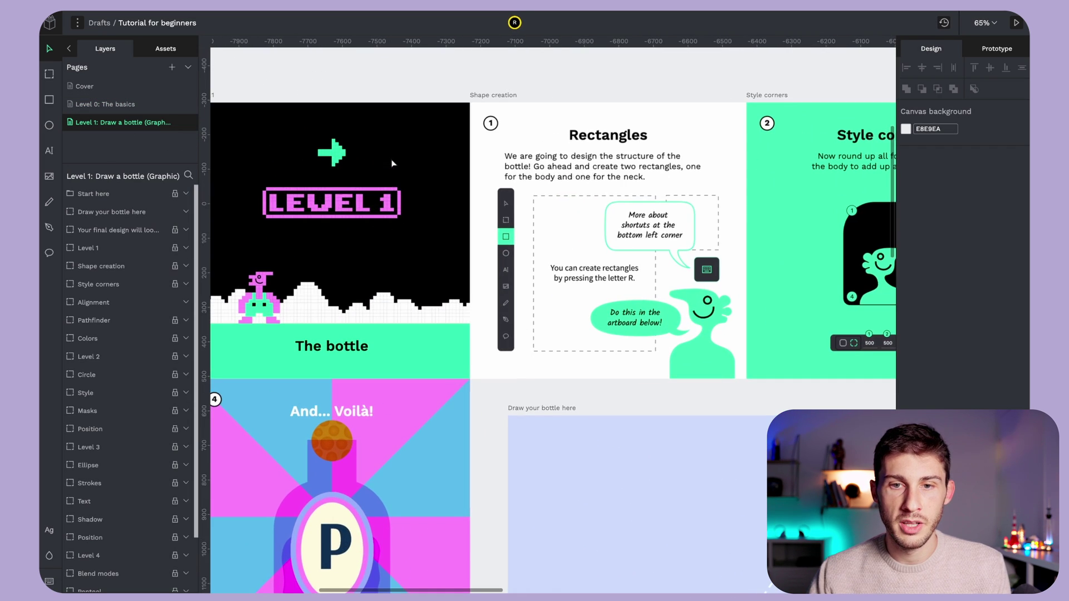
scroll(393, 163, right, 15)
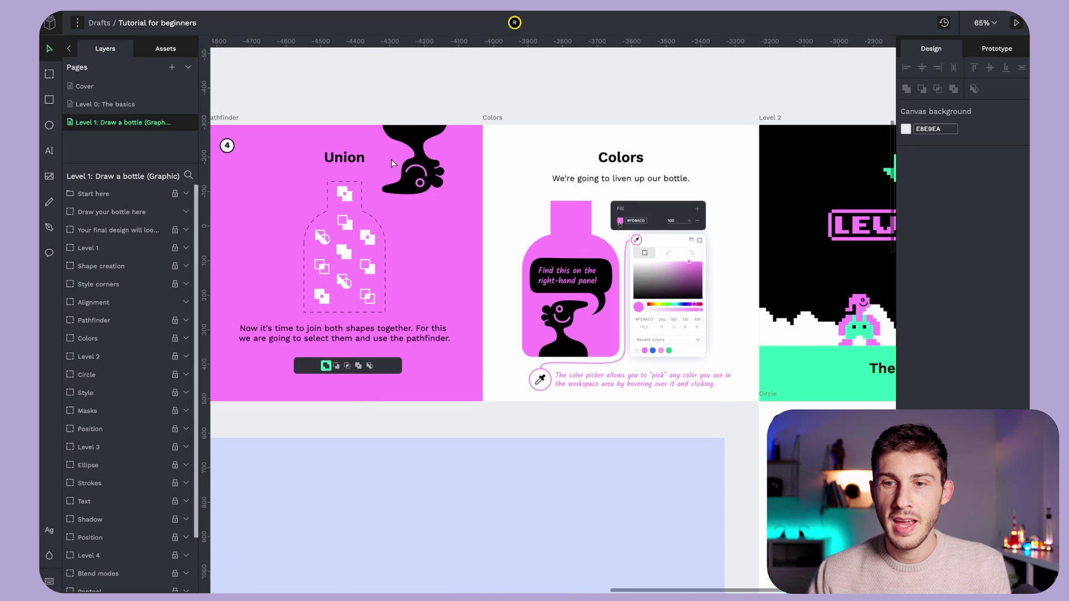
scroll(393, 163, left, 2)
scroll(392, 163, left, 20)
scroll(392, 163, down, 5)
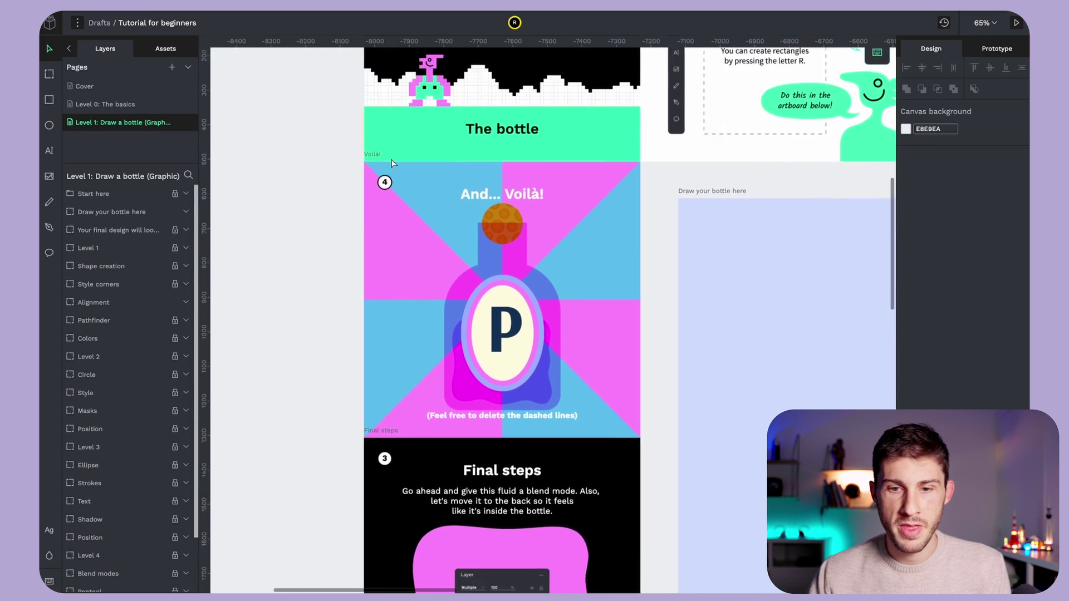
scroll(483, 236, right, 12)
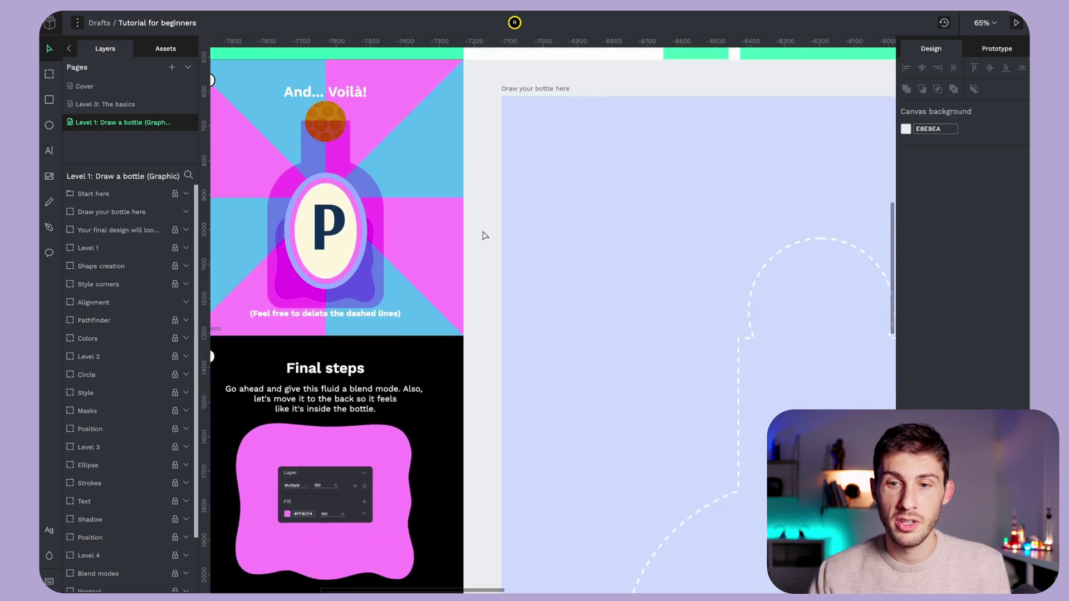
scroll(484, 236, down, 4)
scroll(484, 235, right, 4)
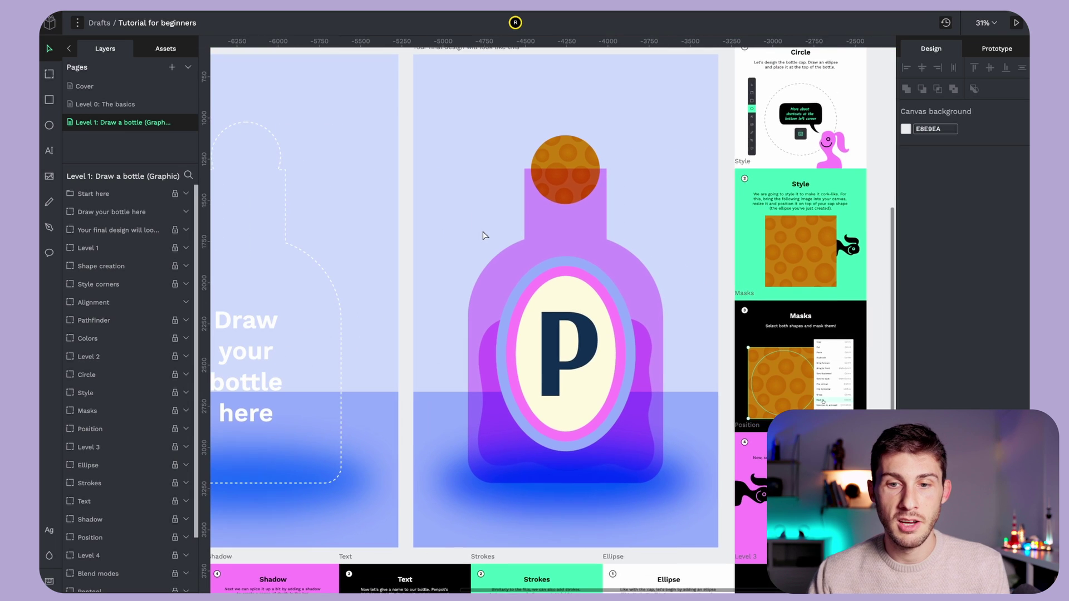
scroll(506, 301, left, 6)
scroll(506, 300, left, 1)
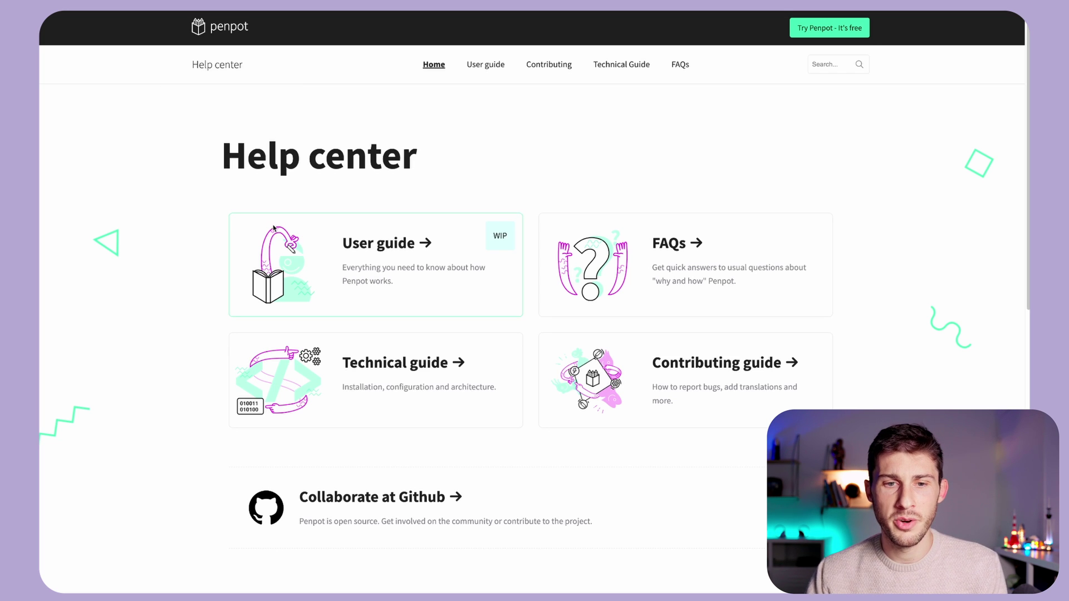
- Open the User guide and go through its Introduction and Quickstart pages
click(354, 248)
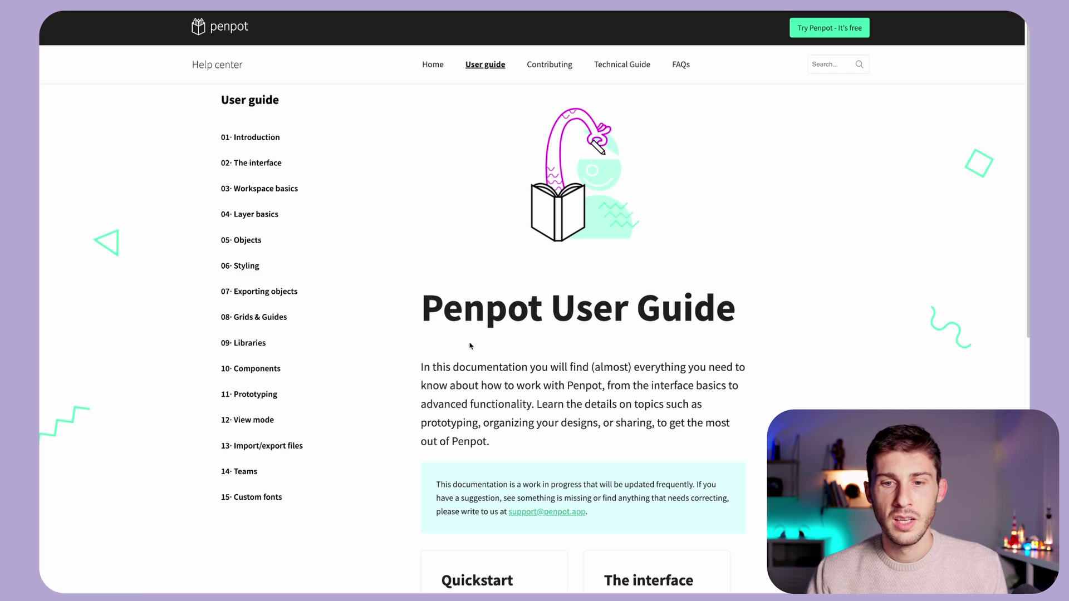
scroll(471, 346, down, 6)
scroll(258, 147, up, 6)
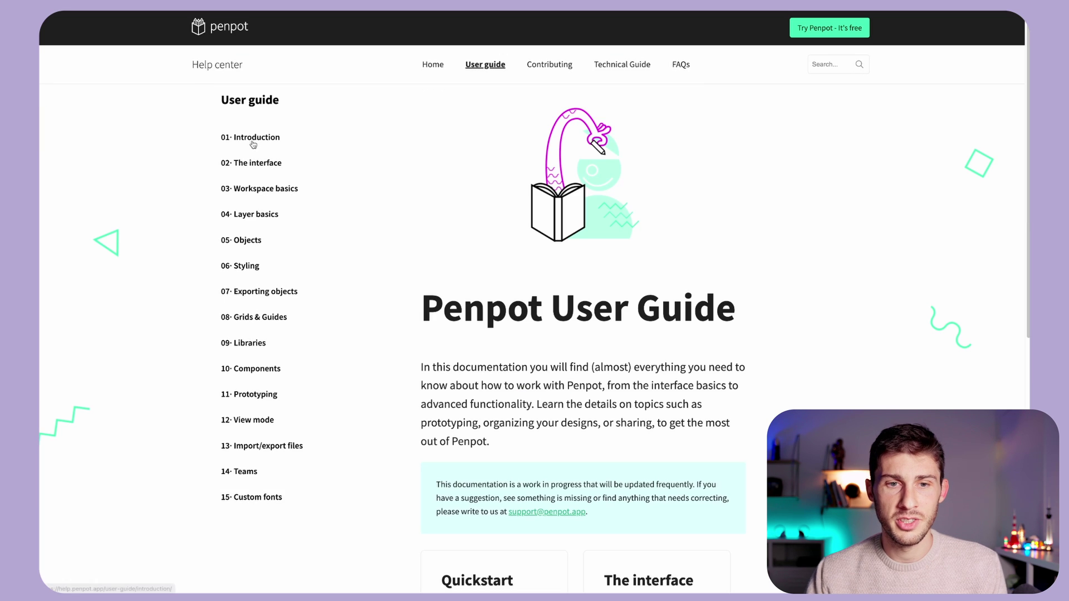
click(252, 141)
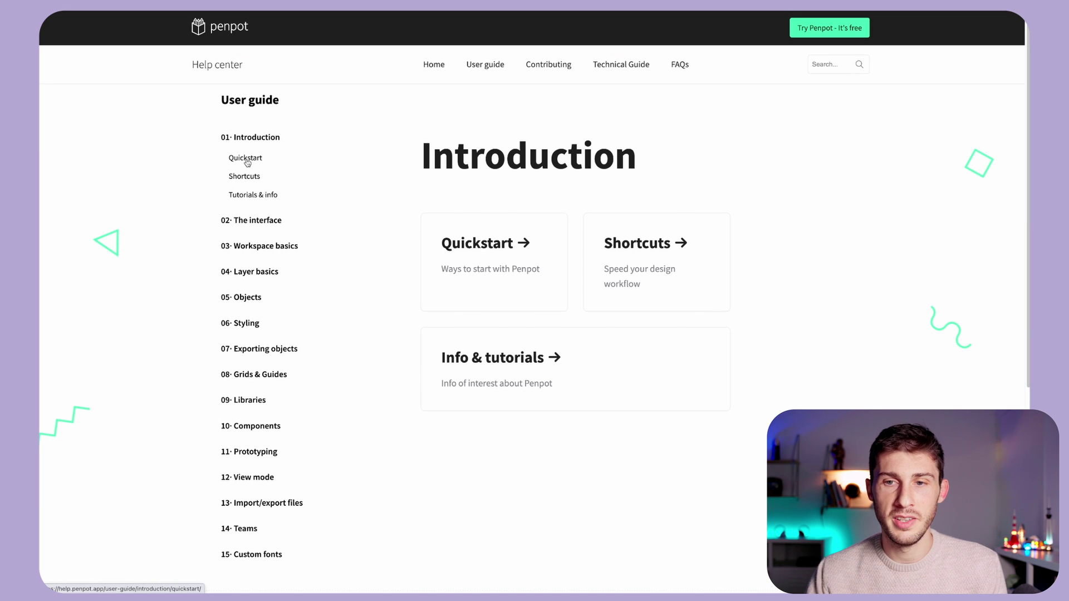
click(248, 160)
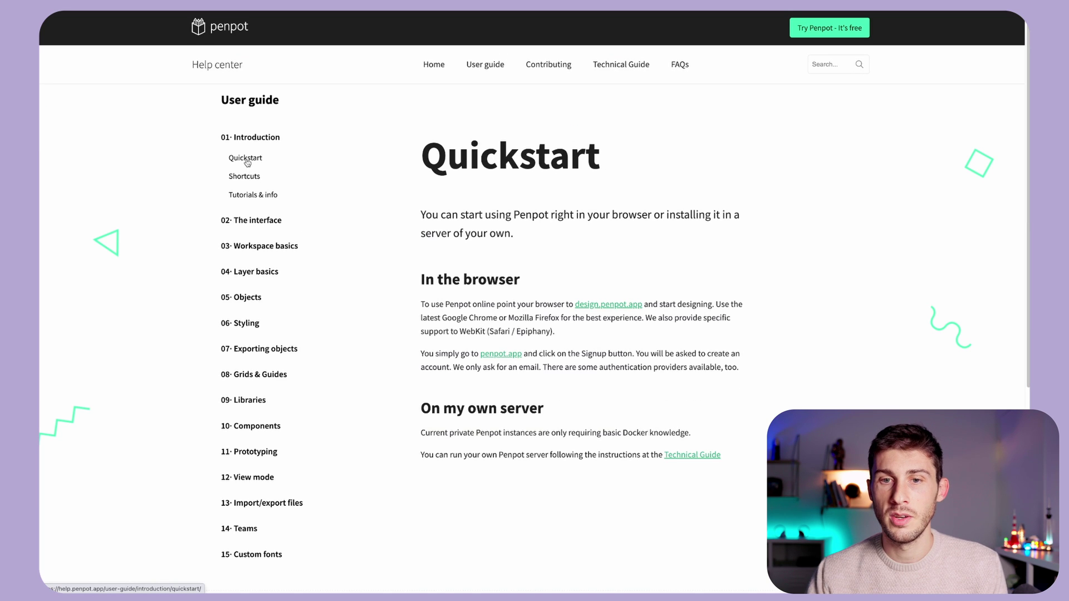
- Read the 02· The interface chapter down to the View mode section
click(254, 223)
scroll(425, 319, down, 2)
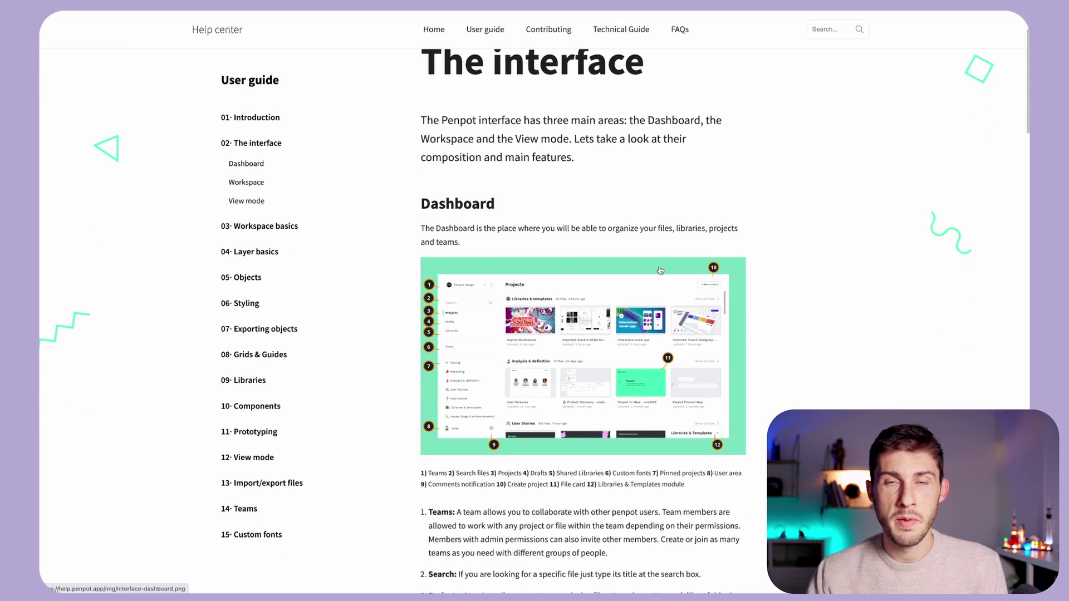
scroll(614, 340, down, 5)
scroll(615, 340, down, 20)
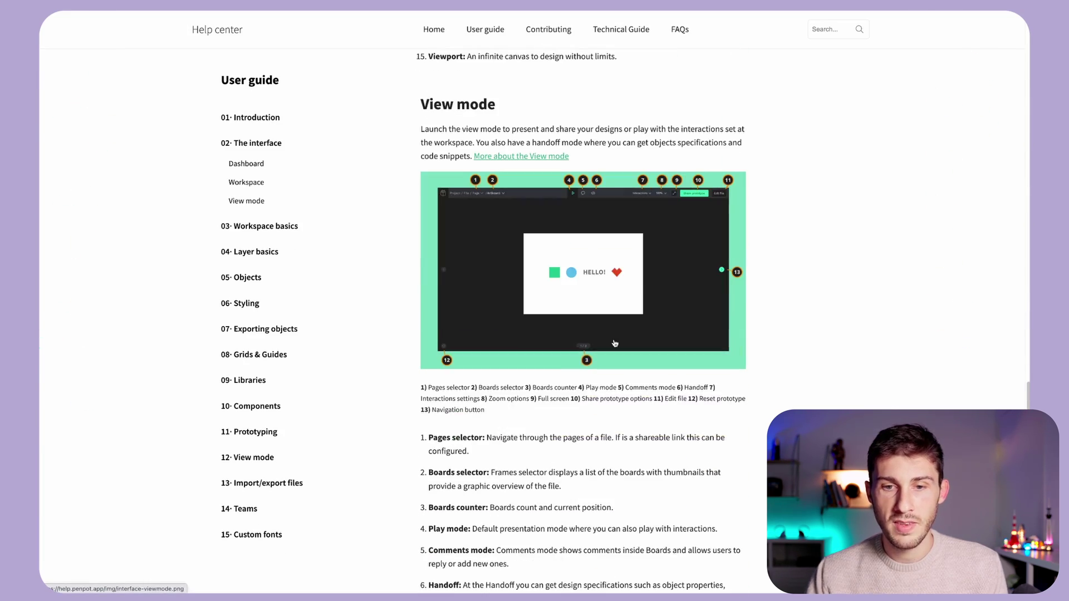
- Open the 05· Objects chapter and enlarge the help page text
click(236, 285)
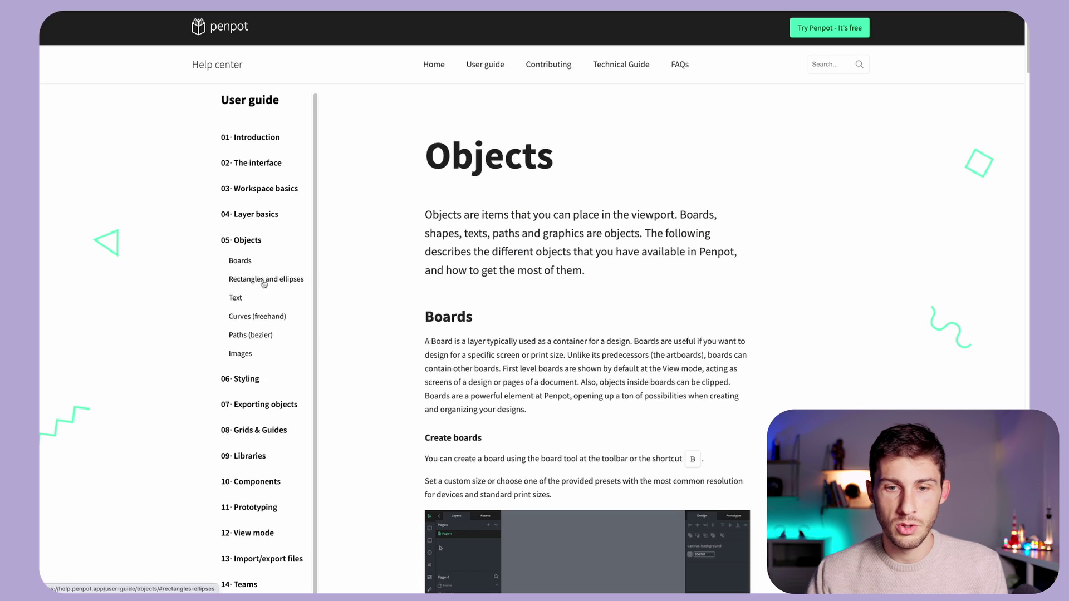
scroll(585, 334, down, 7)
key(ctrl+plus)
key(ctrl+plus)
key(ctrl+plus)
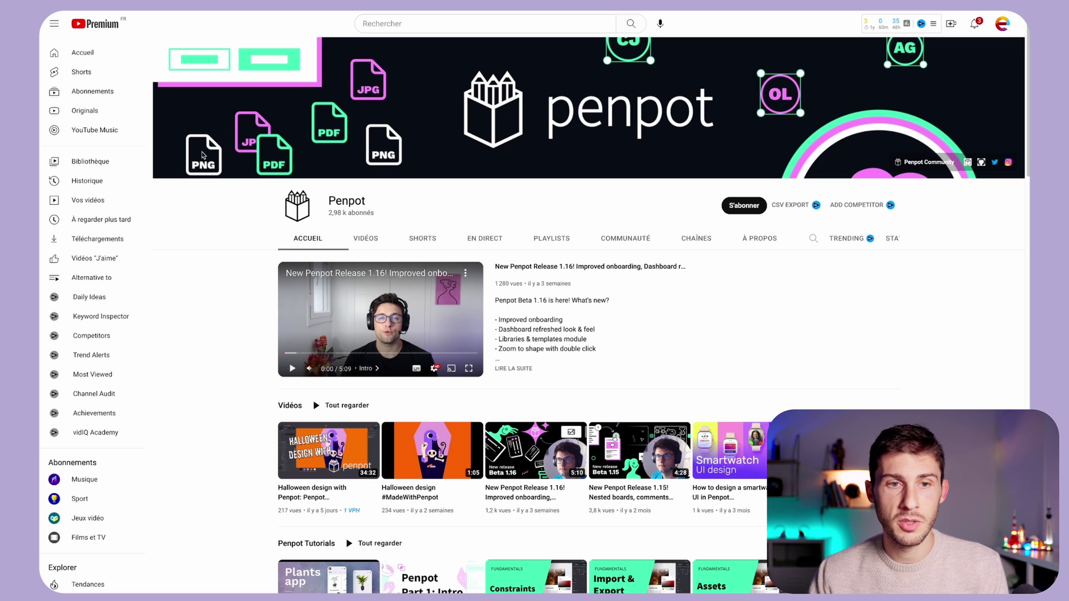
- Subscribe to the Penpot YouTube channel and scroll down to its Penpot Tutorials row
click(744, 205)
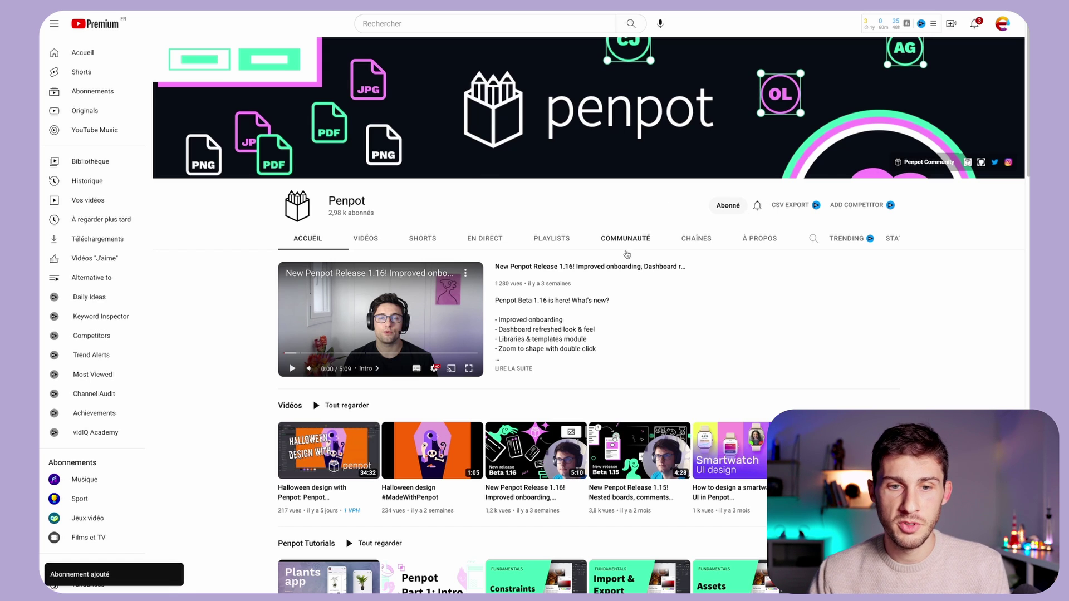
scroll(598, 270, down, 1)
scroll(598, 271, down, 2)
mouse_move(449, 341)
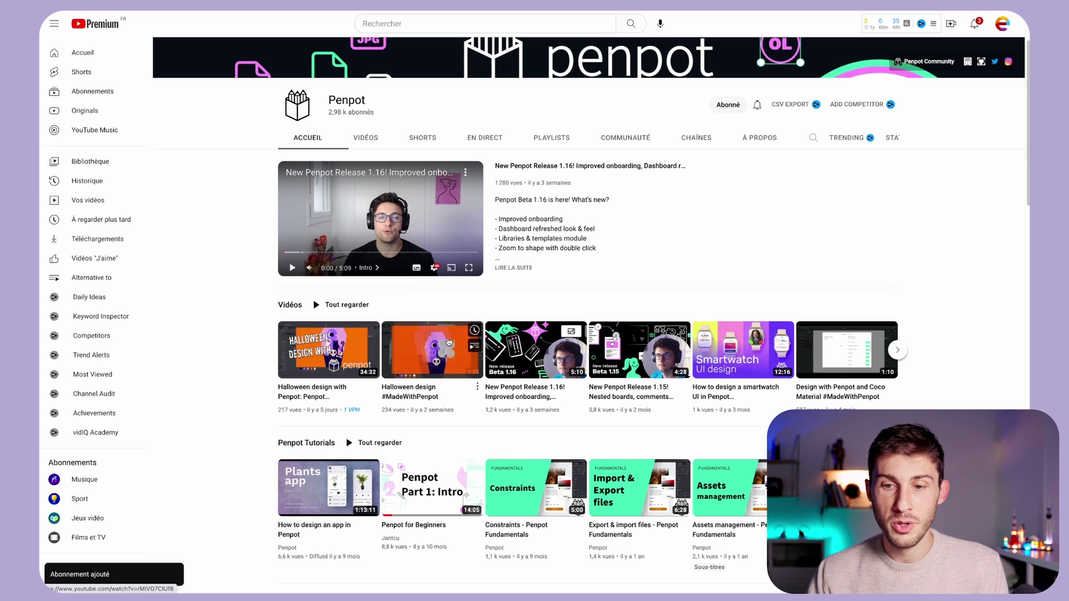
scroll(448, 342, down, 2)
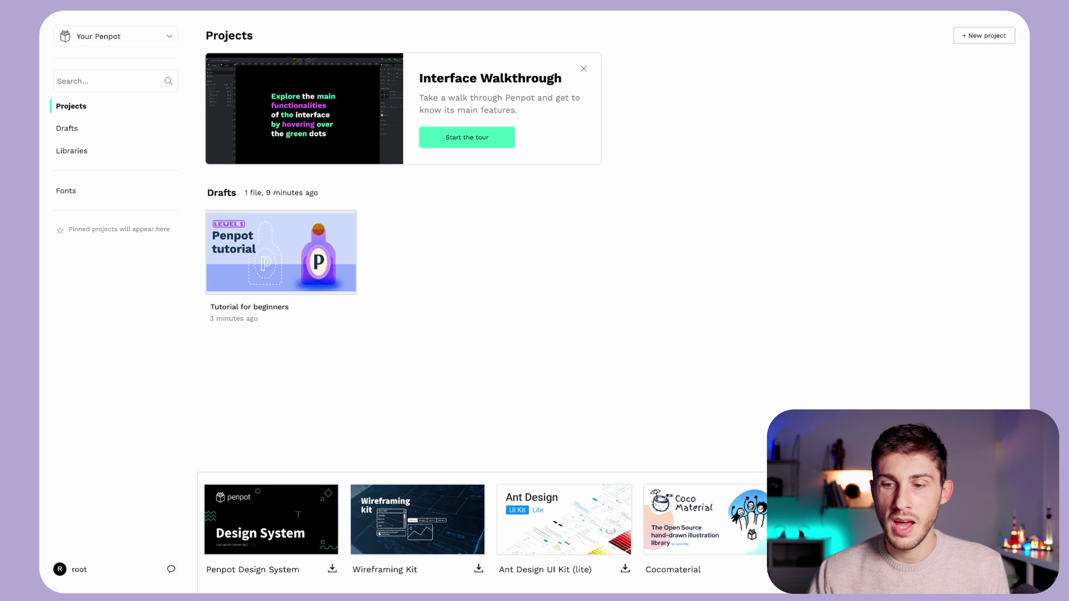
- Import the Penpot Design System template into Drafts and accept the success notice
click(281, 525)
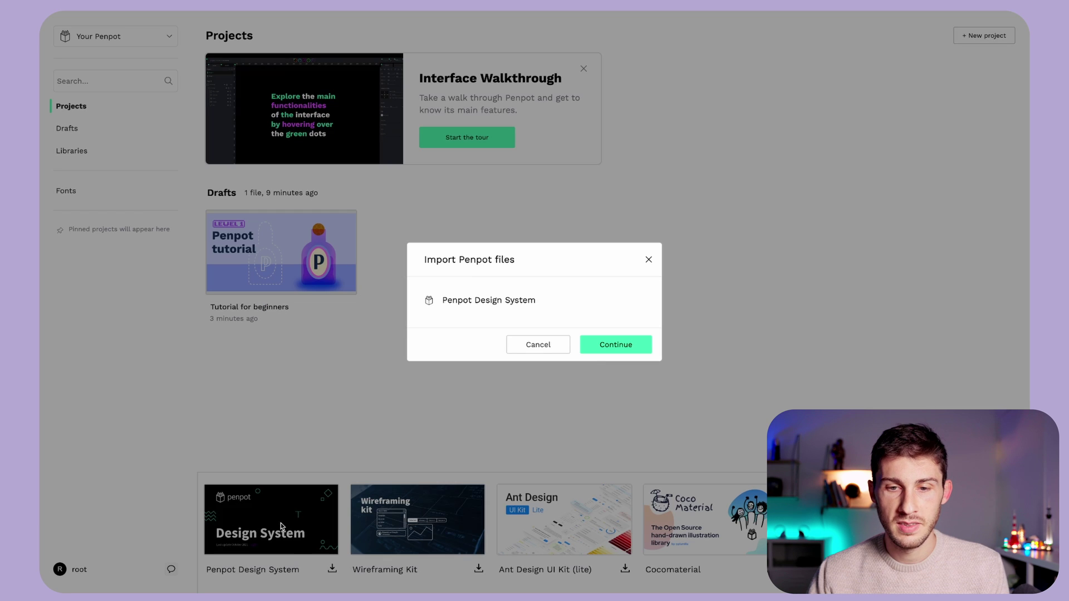
click(597, 351)
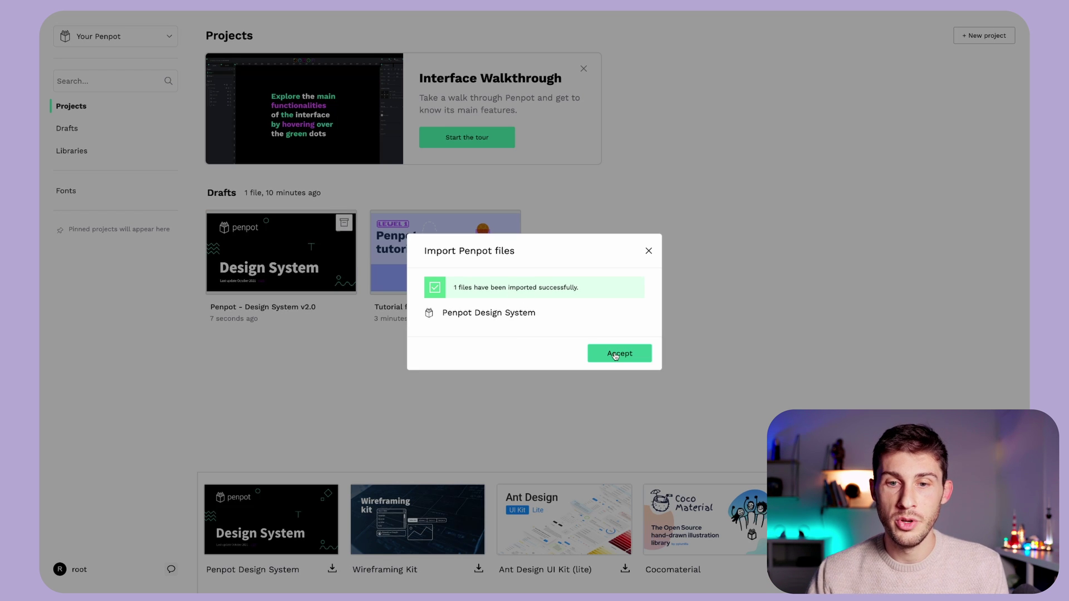
click(615, 355)
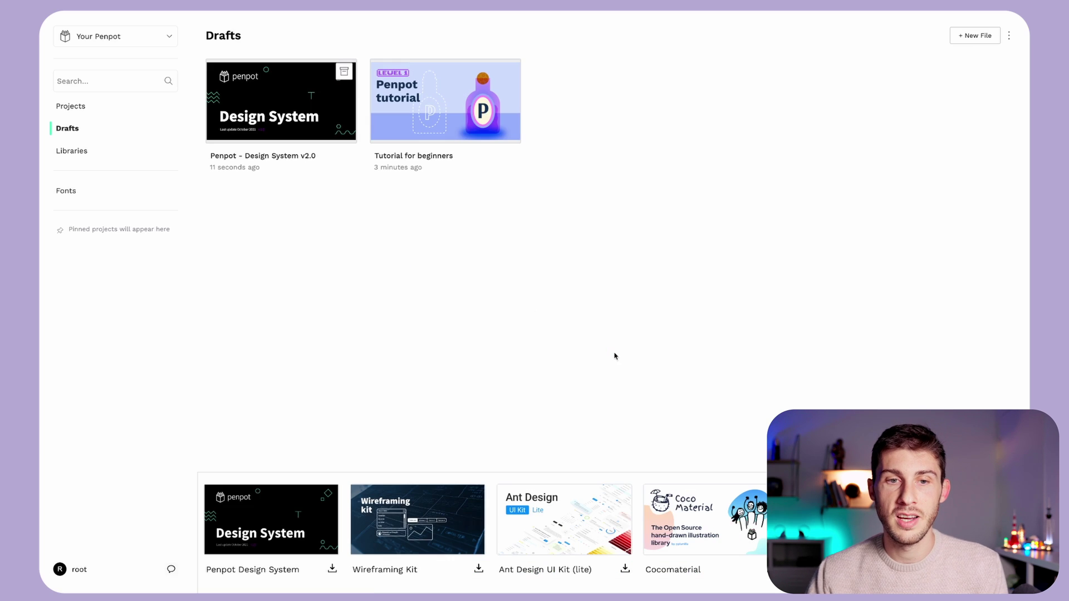
- Open the Penpot - Design System v2.0 draft in the editor
double_click(251, 103)
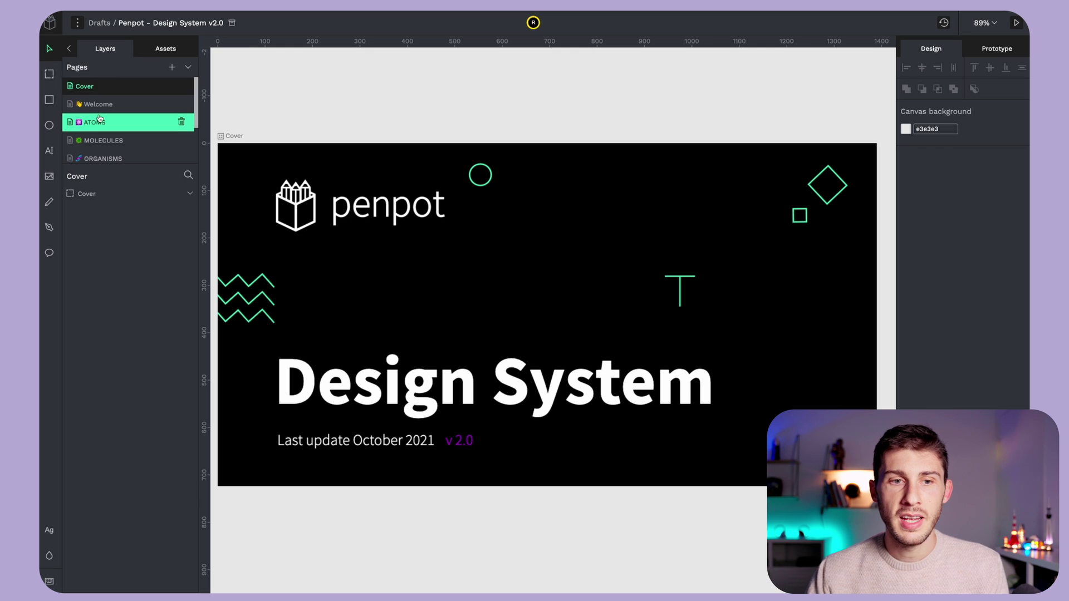
scroll(100, 118, down, 2)
scroll(101, 118, up, 2)
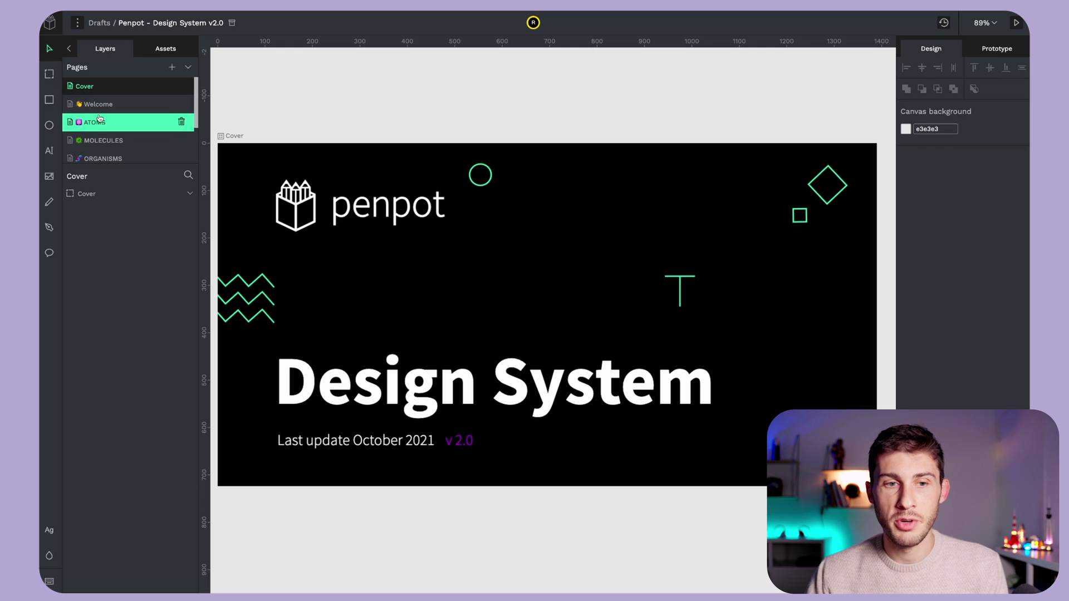
scroll(119, 91, down, 1)
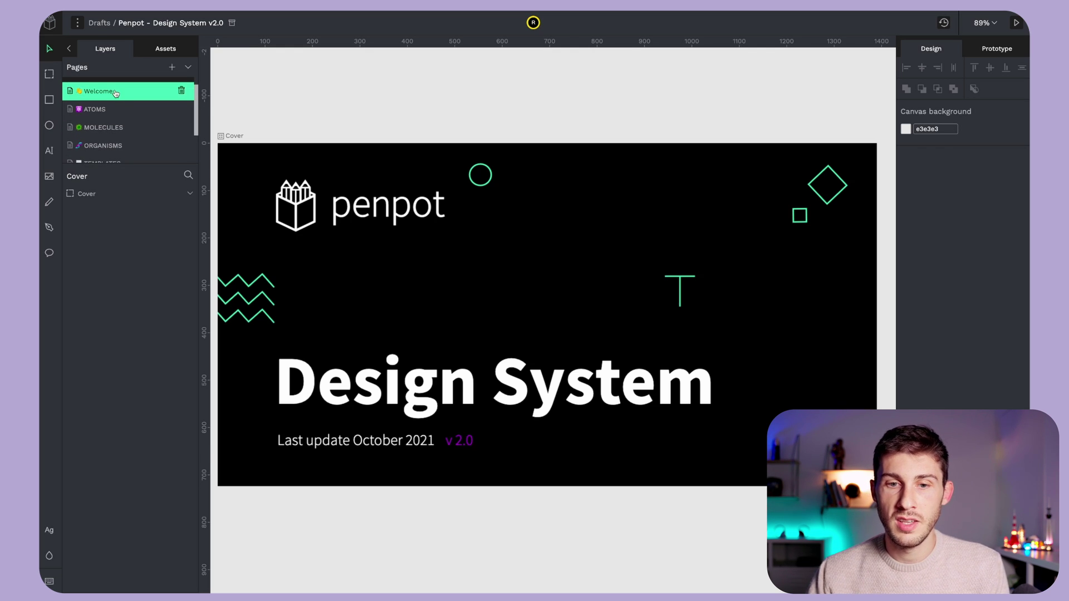
- Browse the file's Welcome page, then switch to the ATOMS page
click(116, 93)
scroll(477, 132, up, 5)
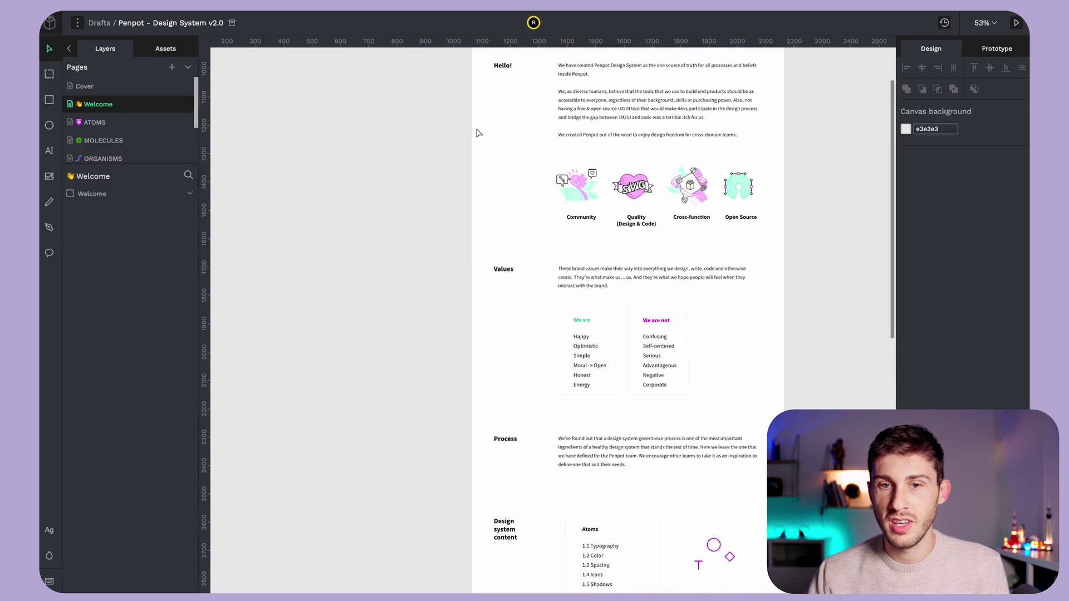
scroll(605, 173, up, 3)
scroll(606, 173, right, 2)
scroll(605, 174, down, 10)
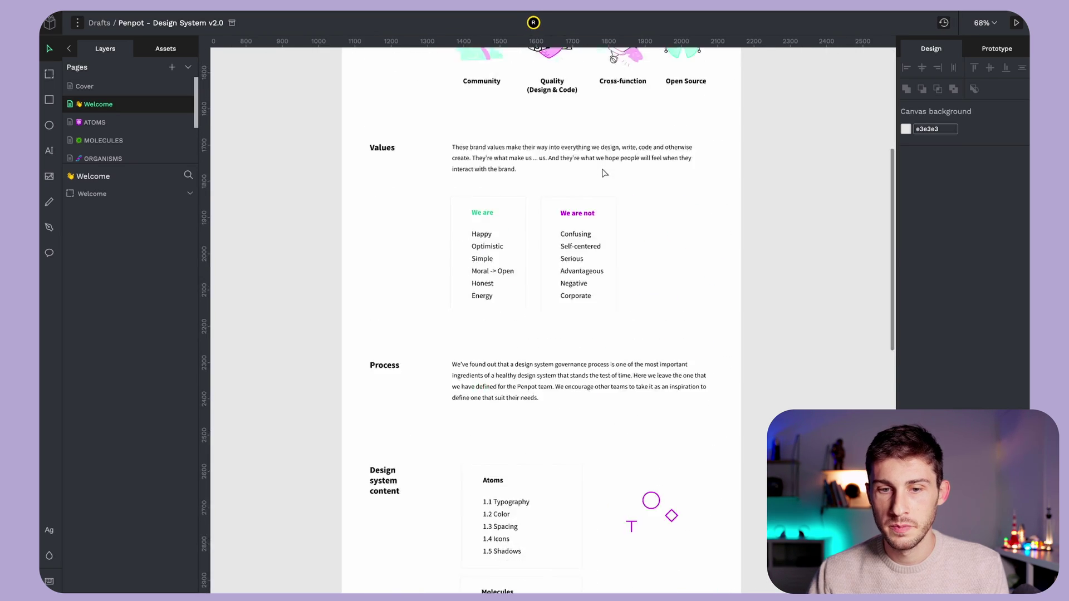
scroll(605, 173, up, 3)
scroll(605, 173, down, 10)
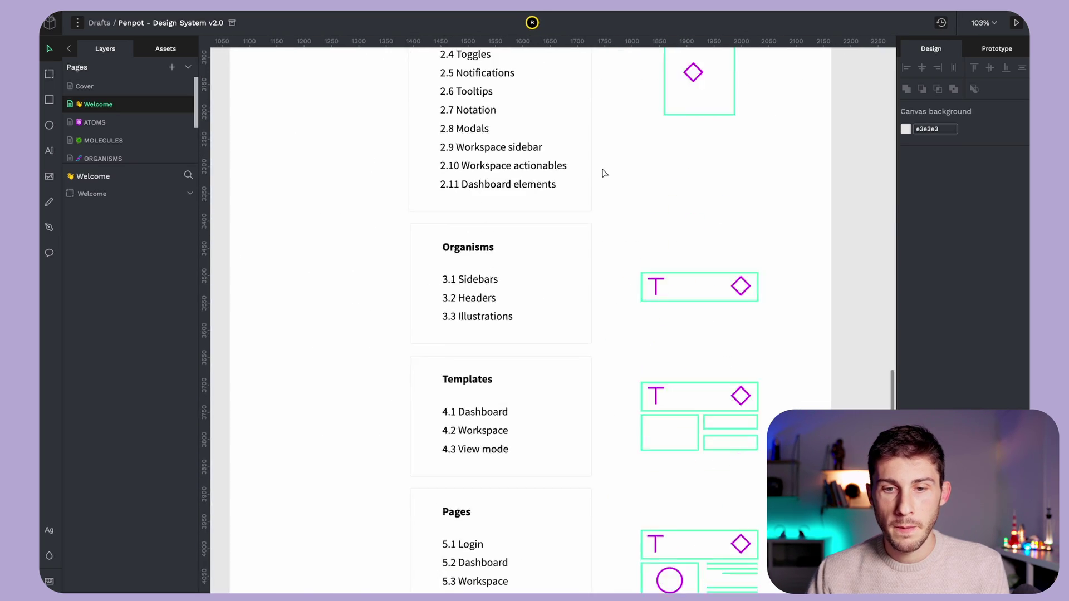
click(118, 121)
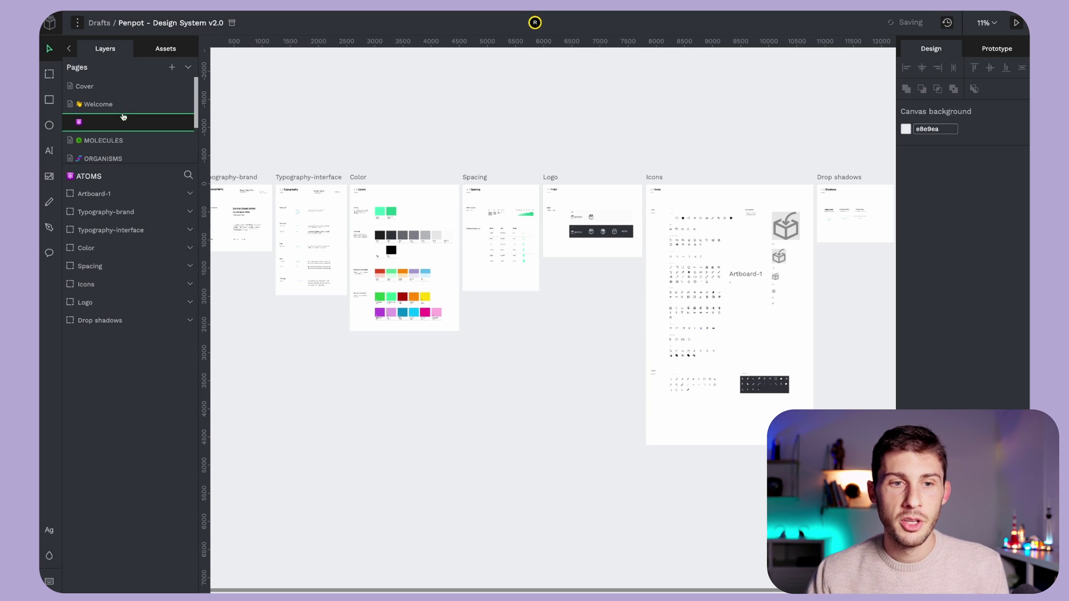
- Scroll around the current page's canvas to look over its boards
scroll(128, 123, down, 1)
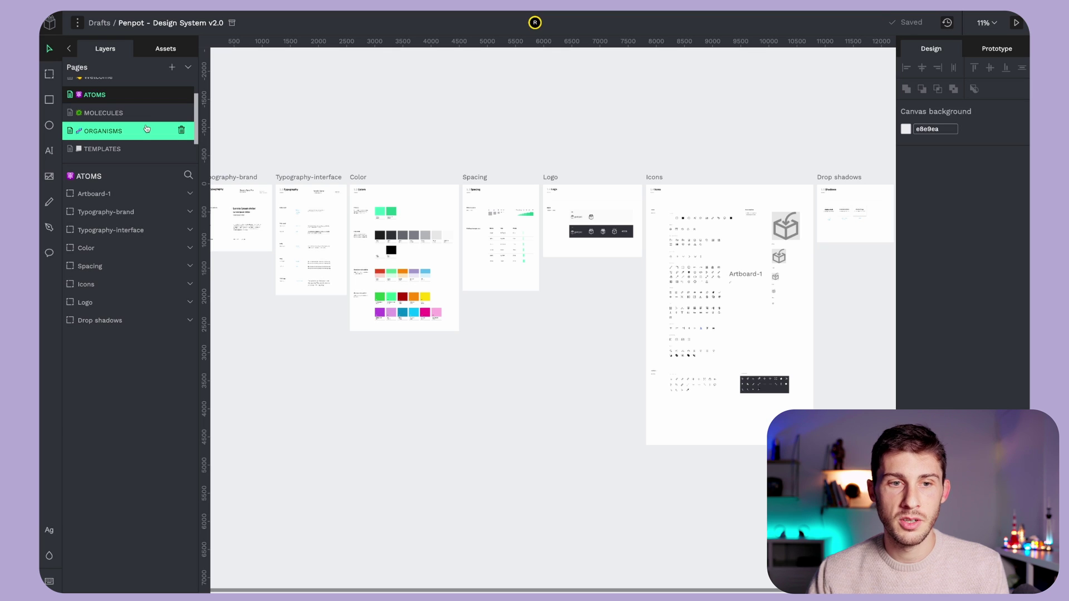
scroll(146, 129, down, 2)
scroll(142, 133, down, 1)
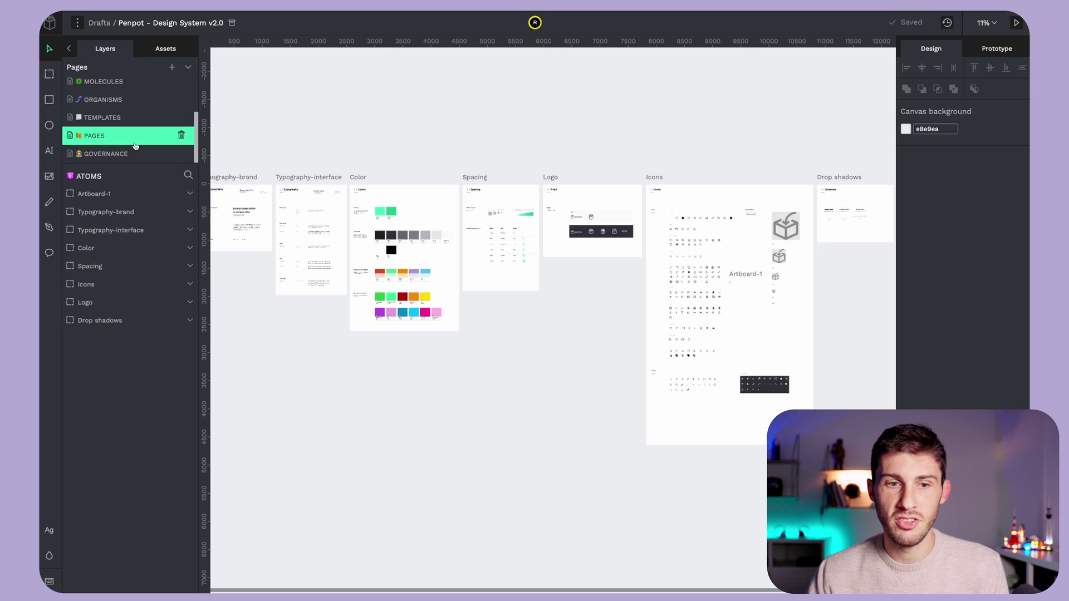
scroll(274, 201, left, 5)
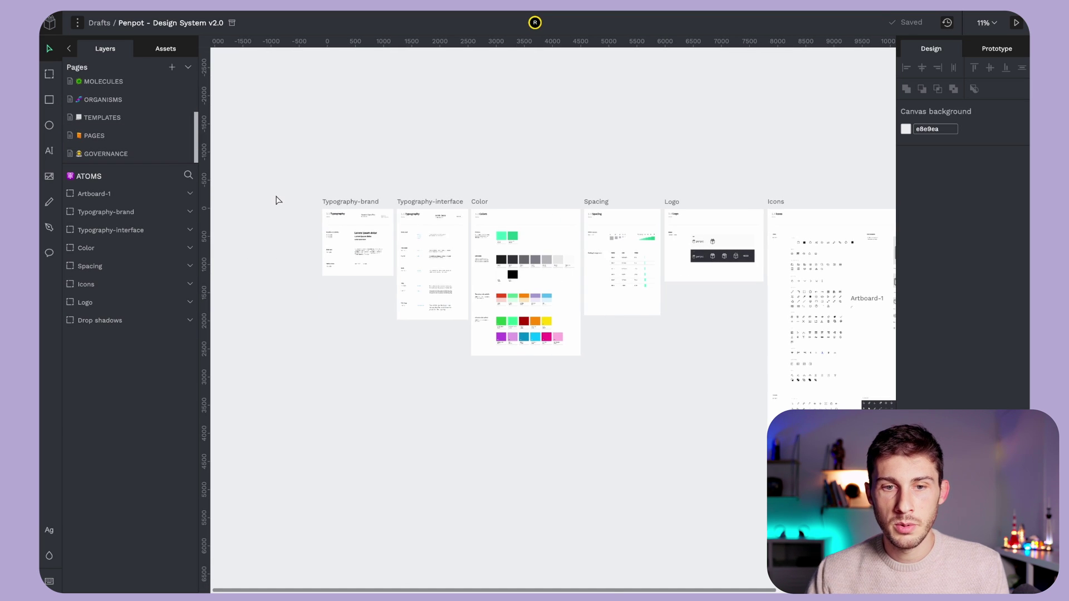
scroll(375, 236, up, 10)
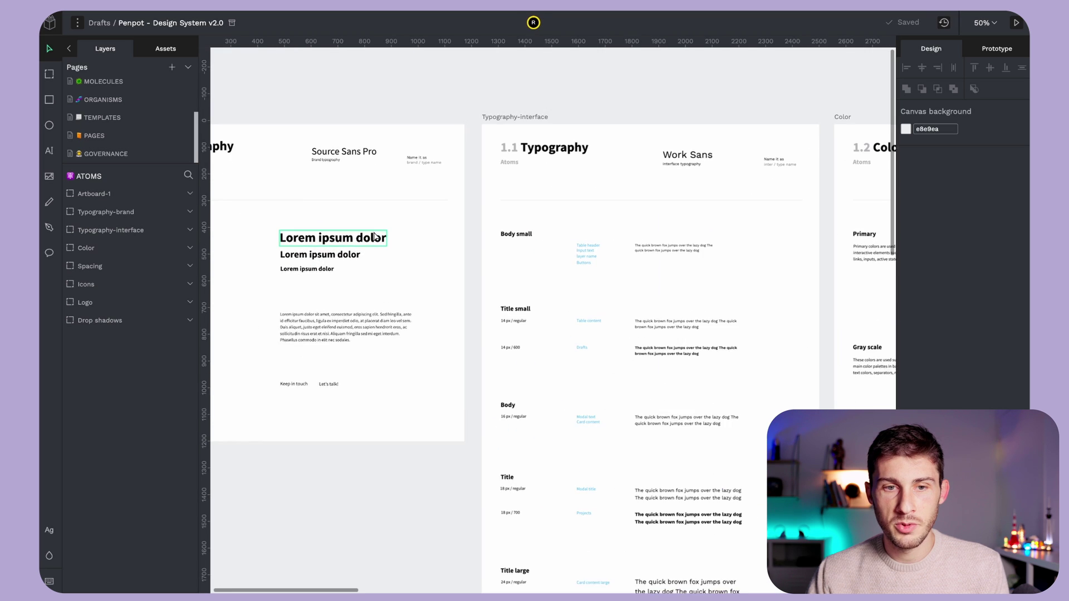
scroll(375, 236, right, 10)
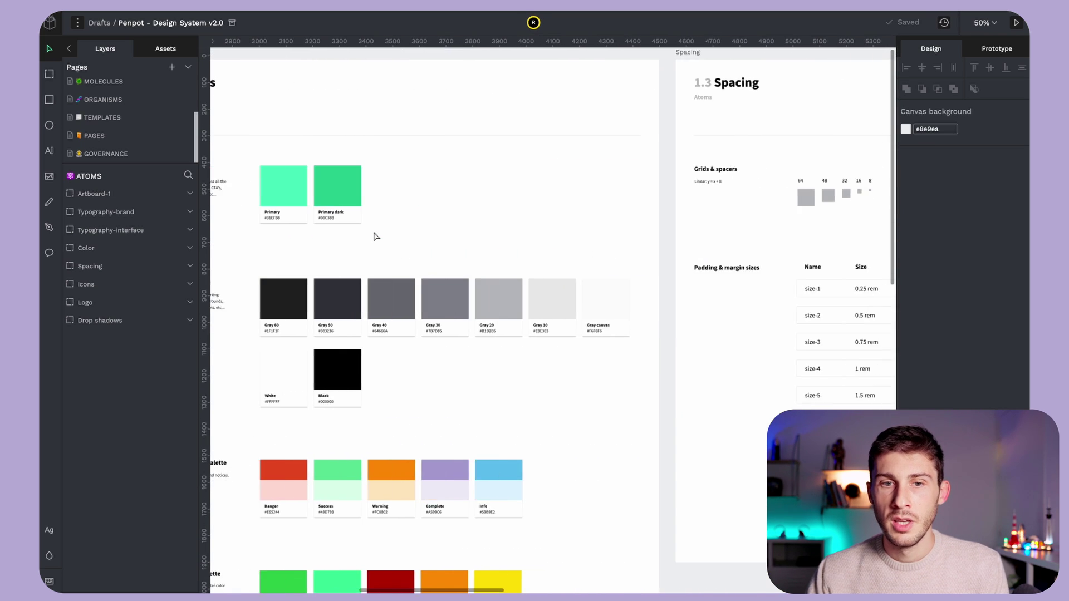
scroll(419, 338, right, 10)
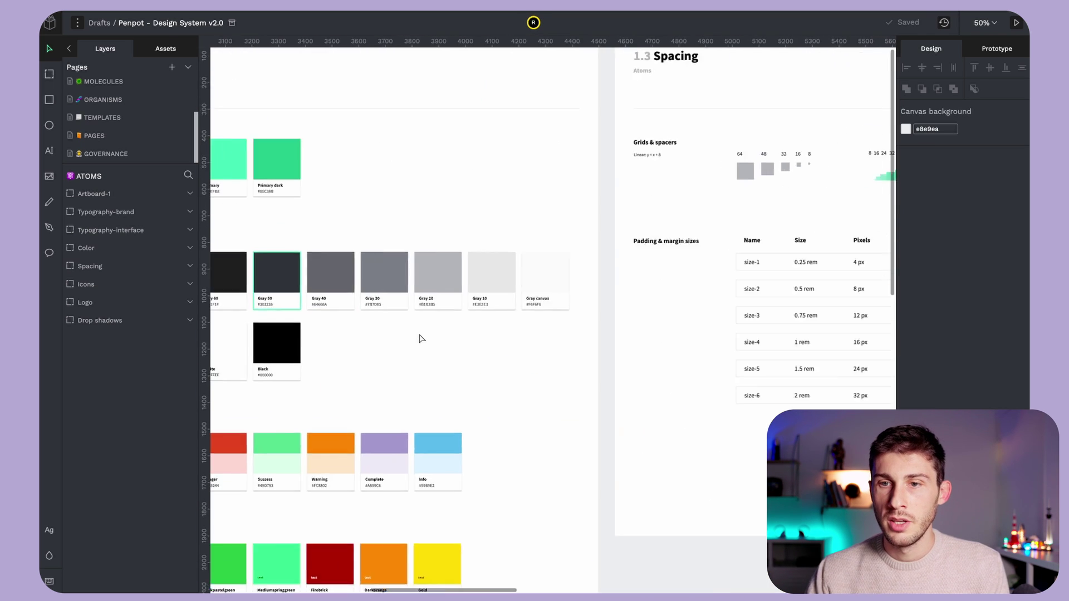
scroll(420, 338, right, 10)
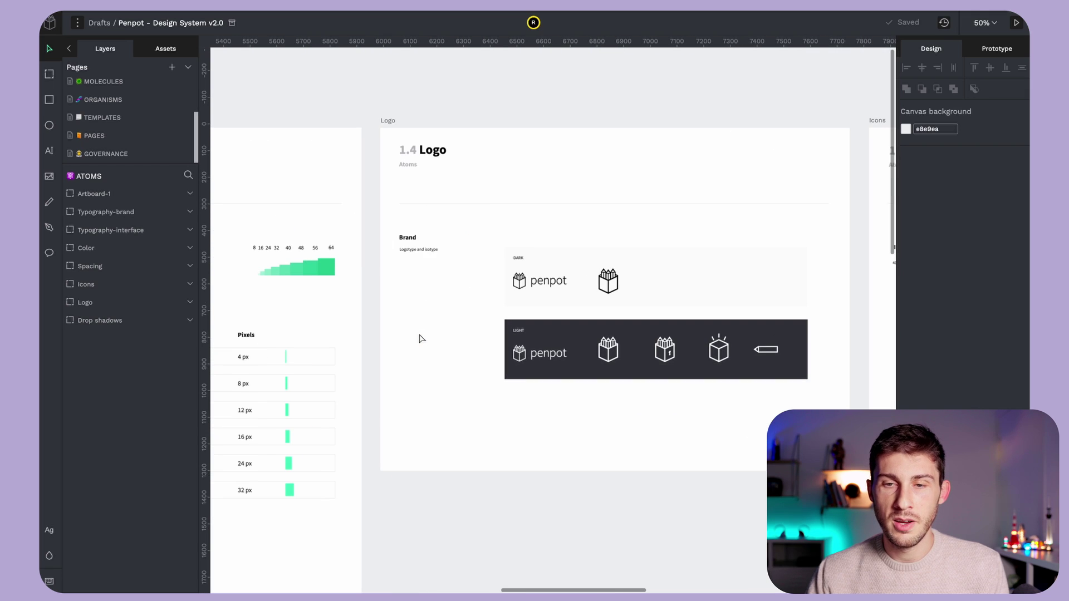
- Switch to the MOLECULES page and pan to the Buttons and Inputs boards
click(103, 82)
scroll(314, 224, up, 2)
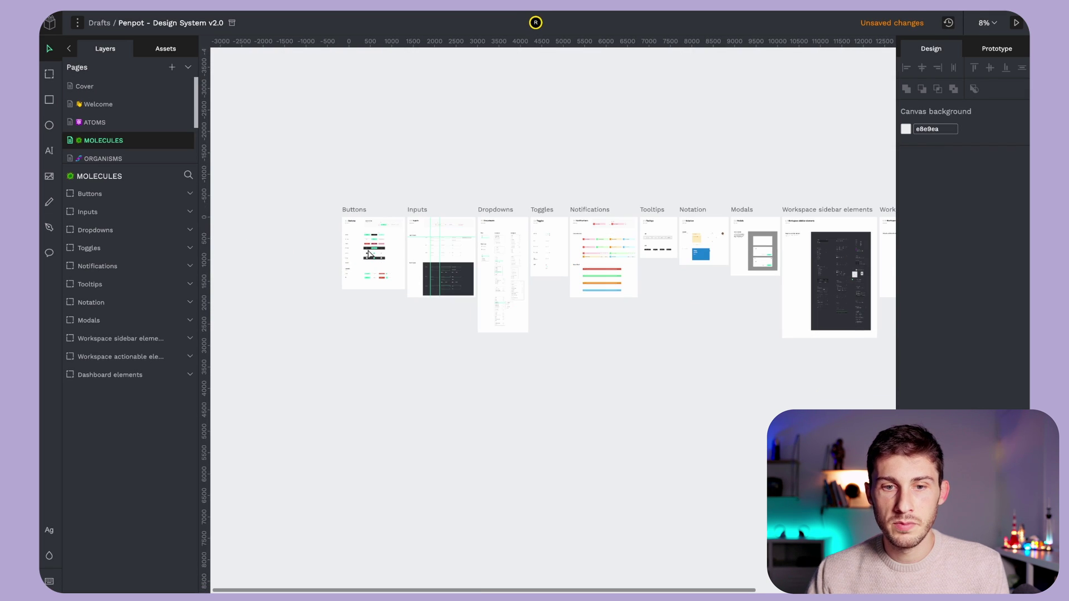
scroll(414, 245, up, 5)
scroll(414, 245, up, 8)
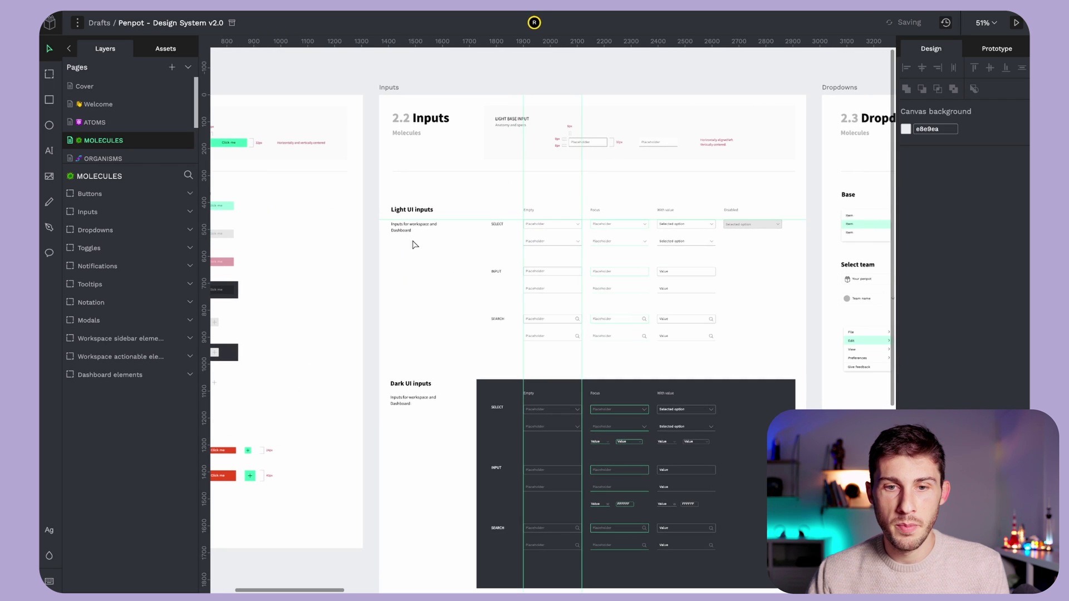
scroll(415, 245, left, 6)
scroll(444, 261, up, 2)
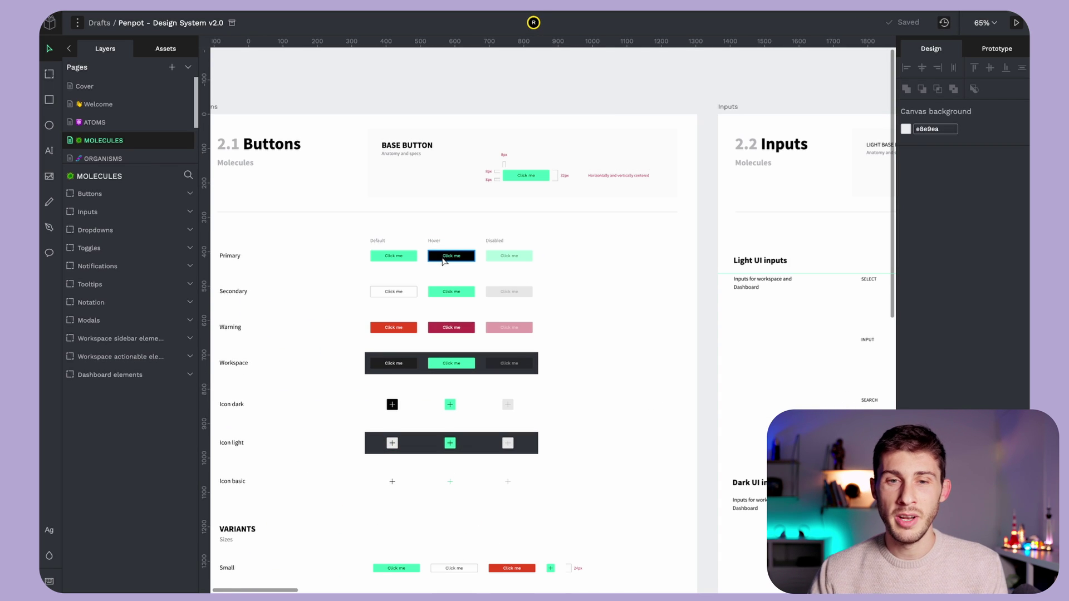
scroll(444, 261, down, 4)
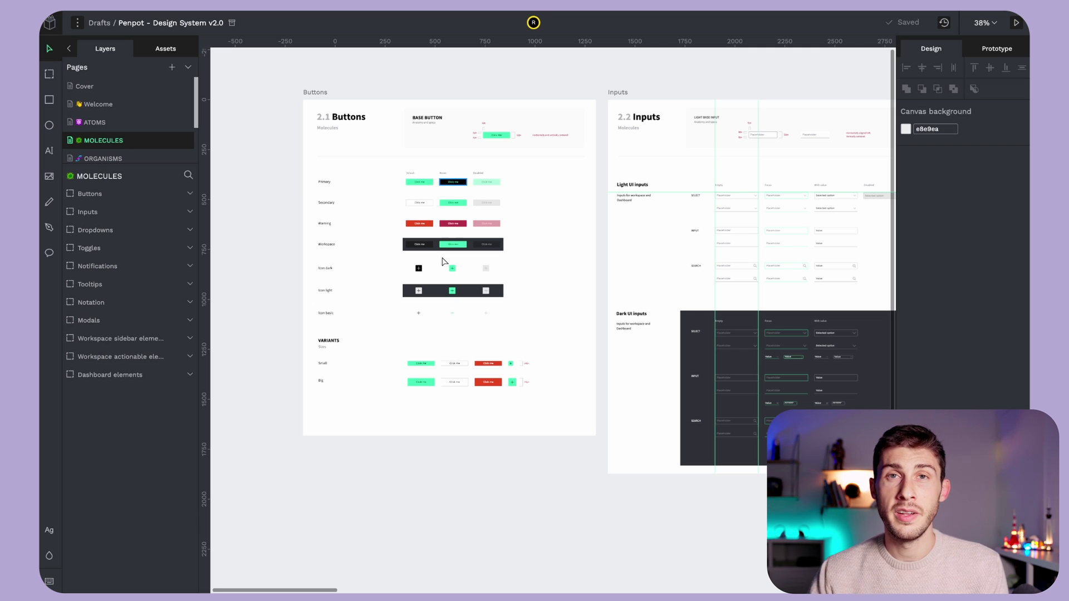
scroll(444, 261, down, 5)
scroll(465, 296, right, 3)
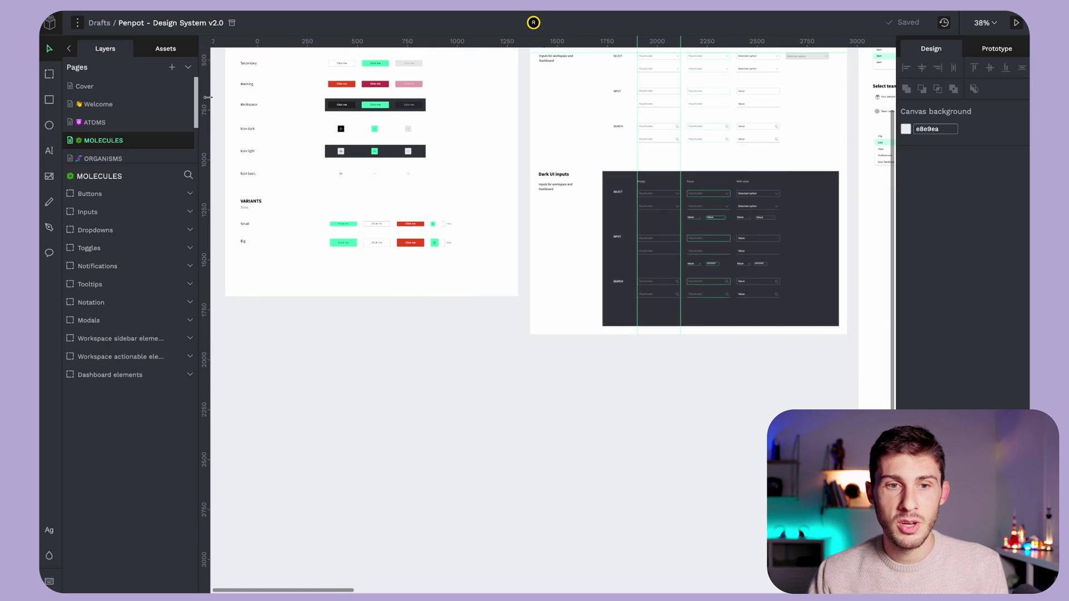
- Place the green 'Click me' button from the Assets library onto the empty canvas
click(165, 55)
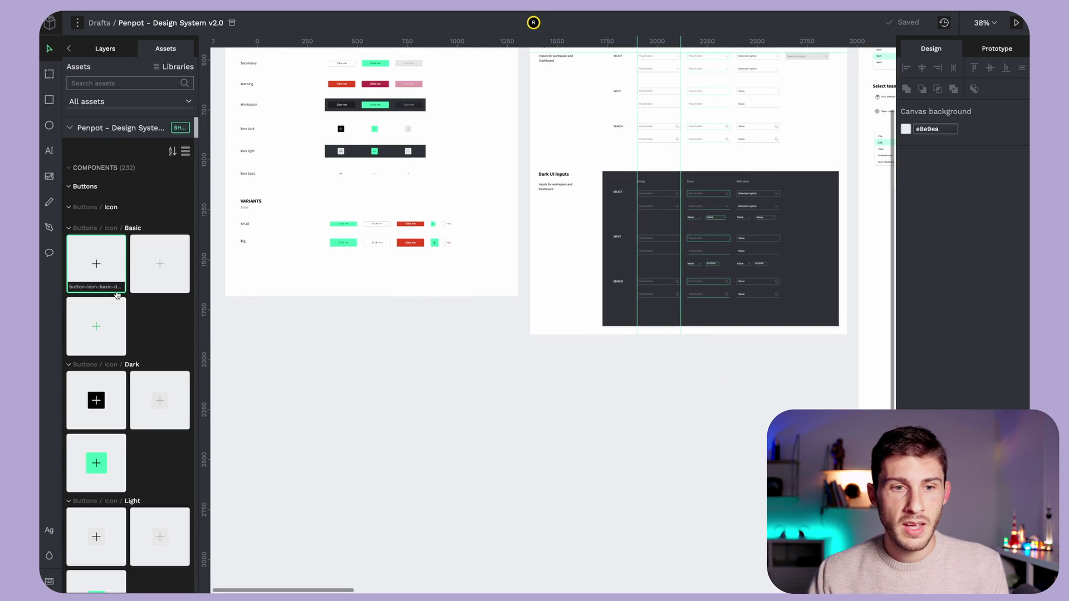
scroll(117, 295, down, 1)
scroll(117, 295, down, 10)
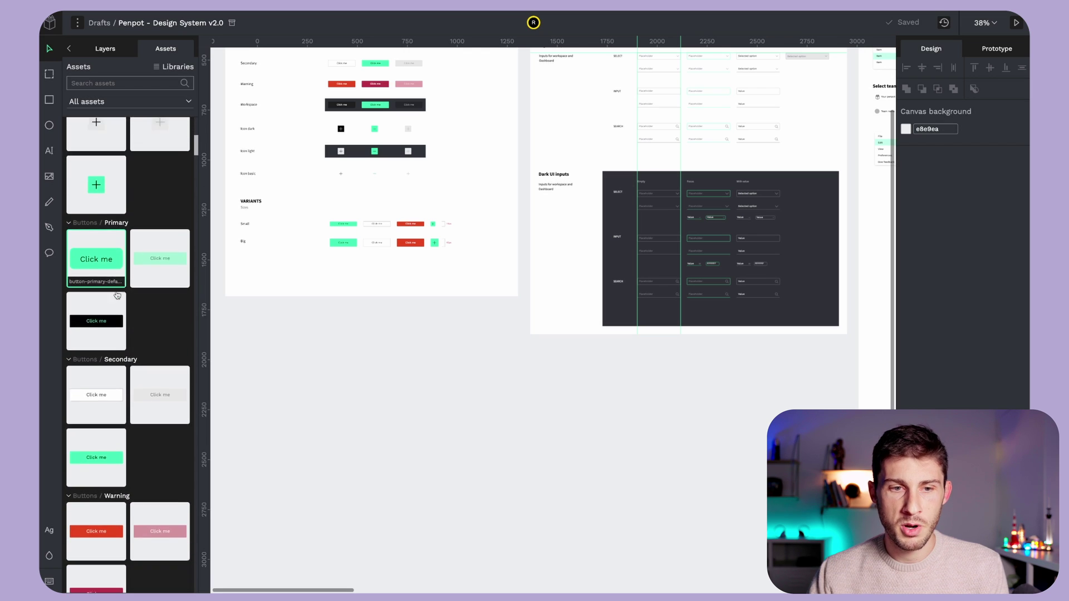
scroll(117, 296, down, 1)
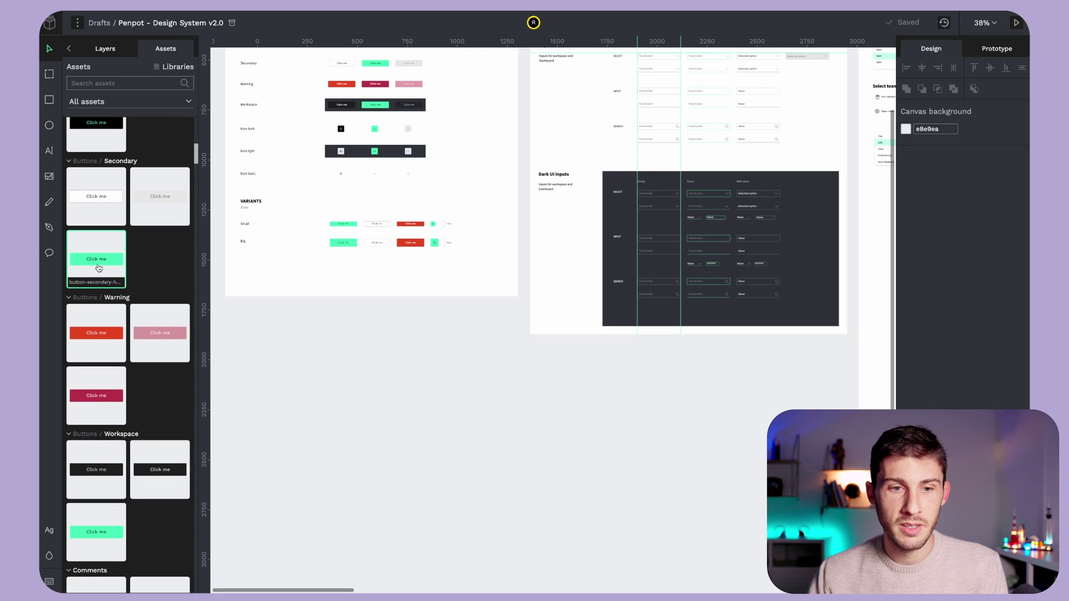
drag(99, 268, 399, 433)
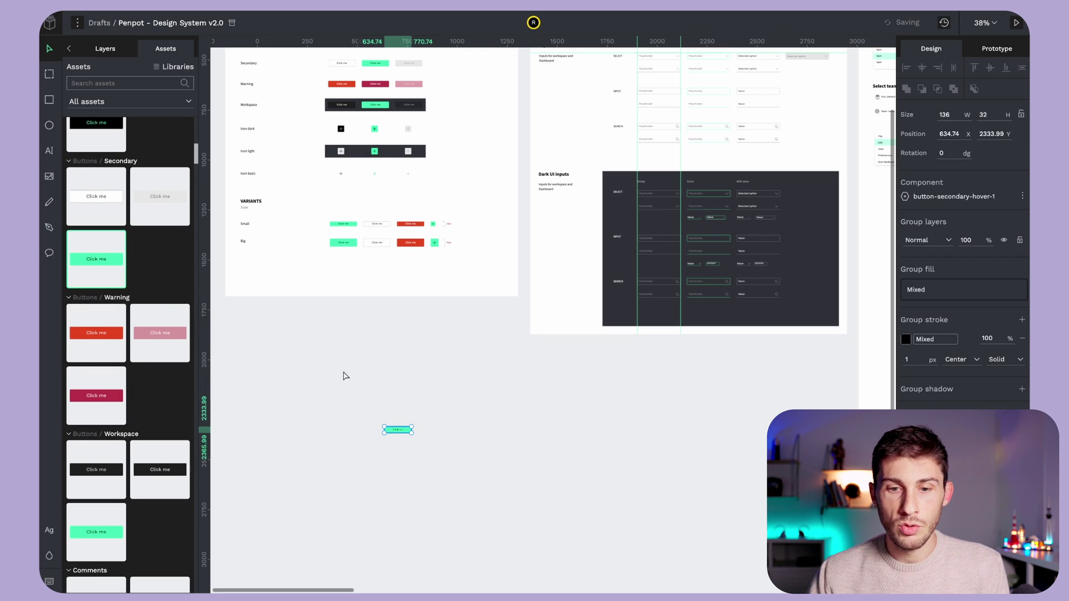
- Zoom to the new button and add the dark plus icon button to its right
key(shift+2)
scroll(388, 464, up, 5)
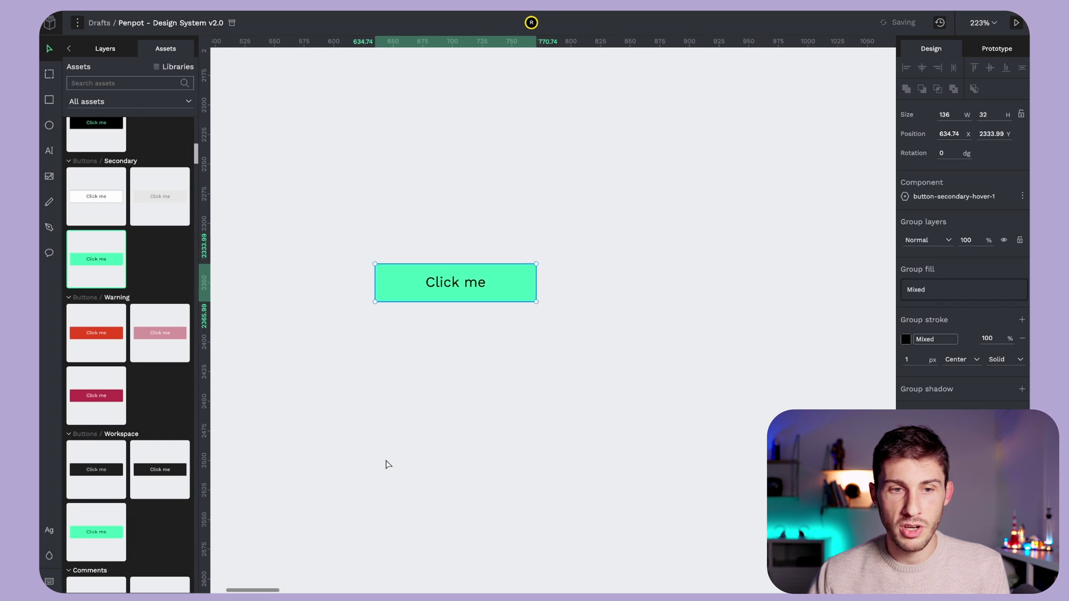
click(121, 82)
text(page)
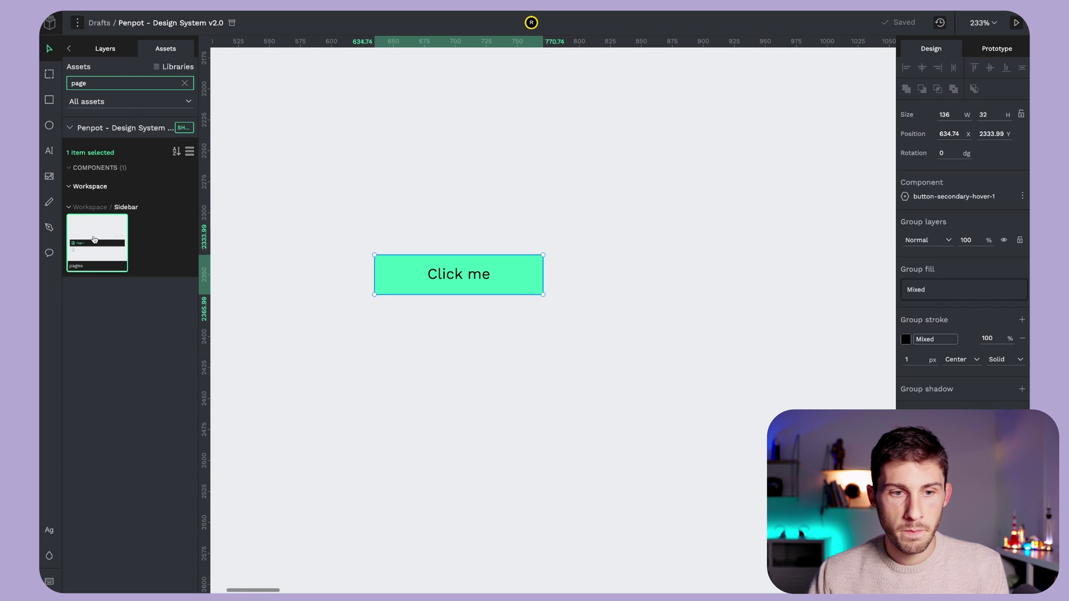
key(Escape)
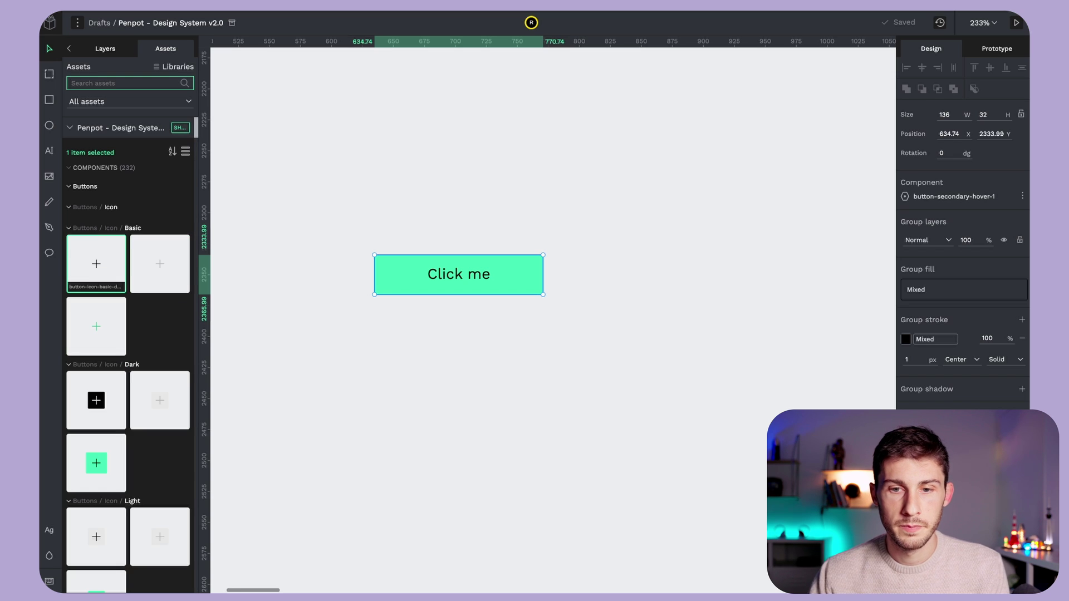
drag(95, 397, 567, 270)
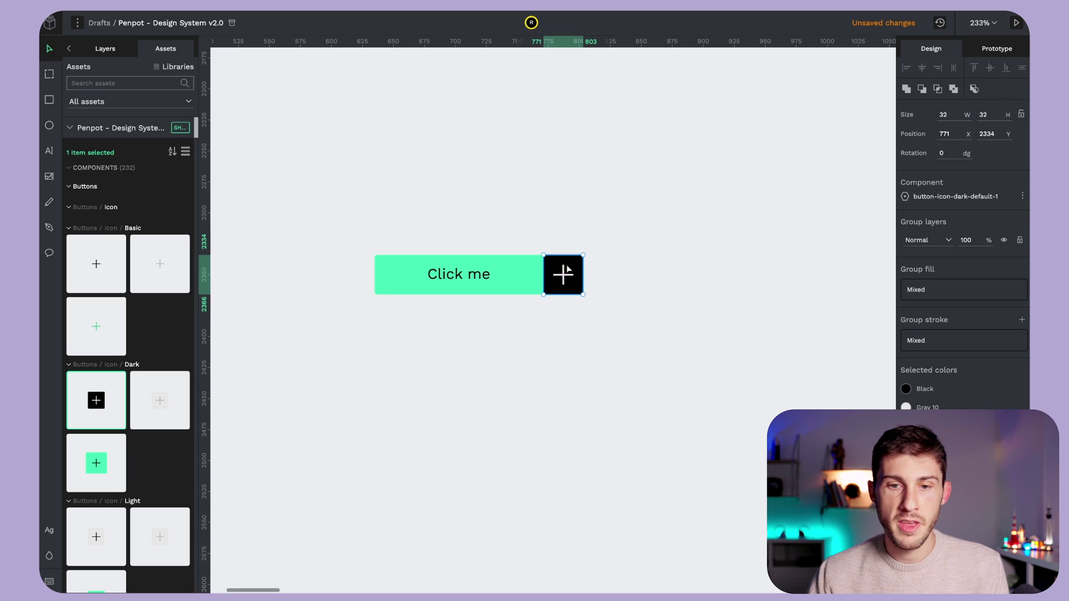
- Place the 'Value' search field component above the buttons and select it
scroll(134, 376, down, 10)
scroll(134, 376, down, 10)
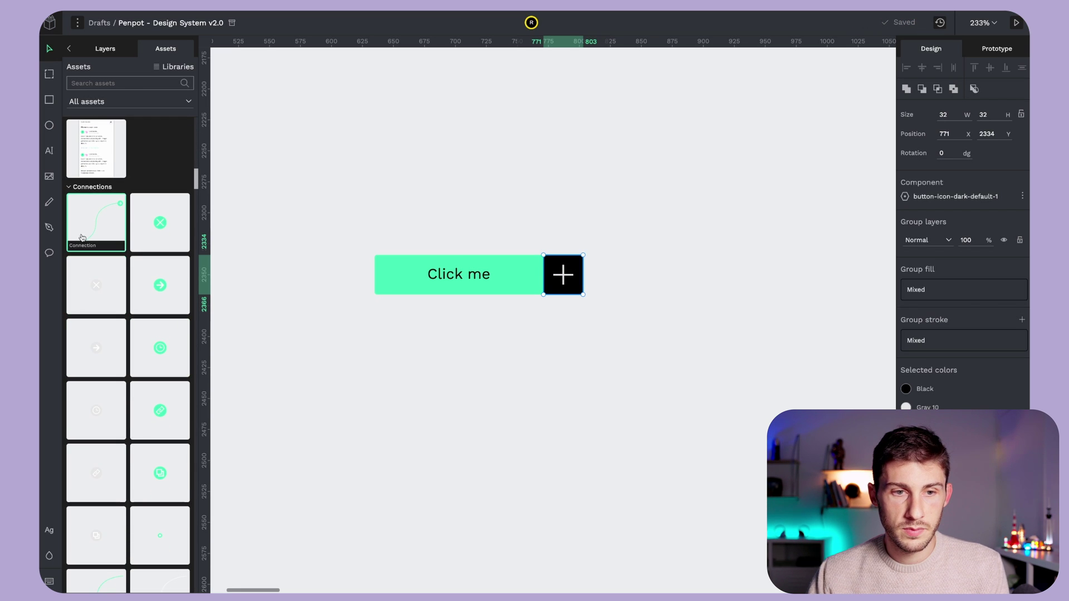
scroll(104, 314, down, 2)
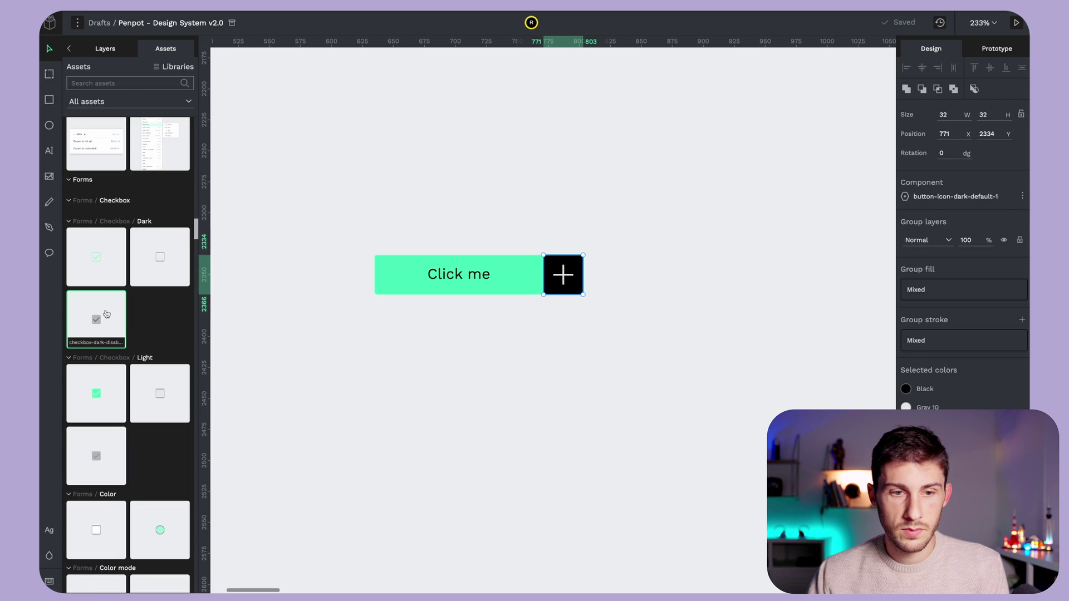
scroll(106, 314, down, 8)
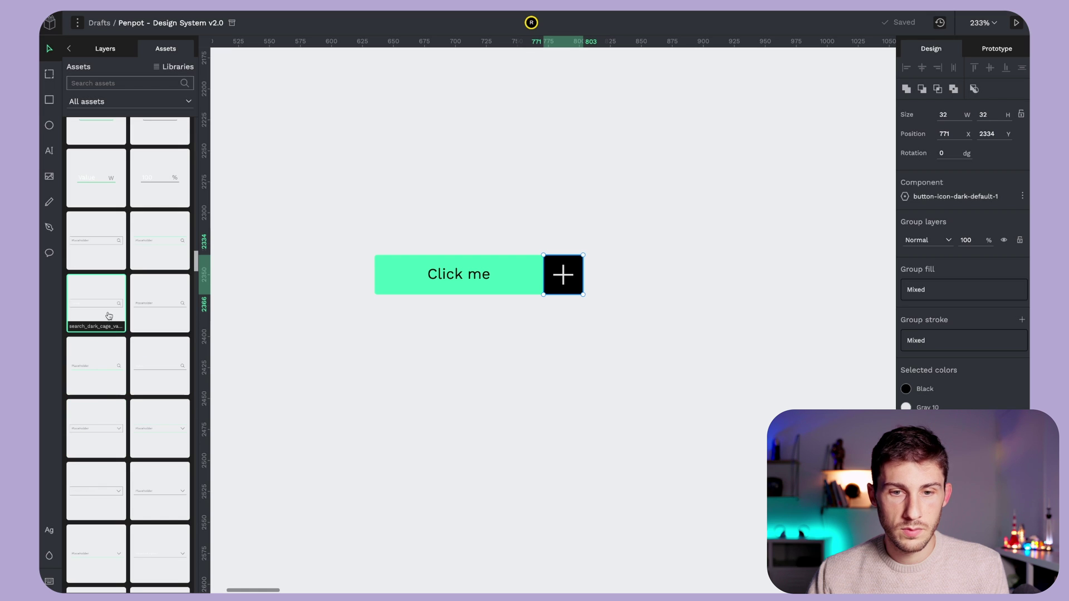
drag(108, 315, 519, 194)
click(518, 194)
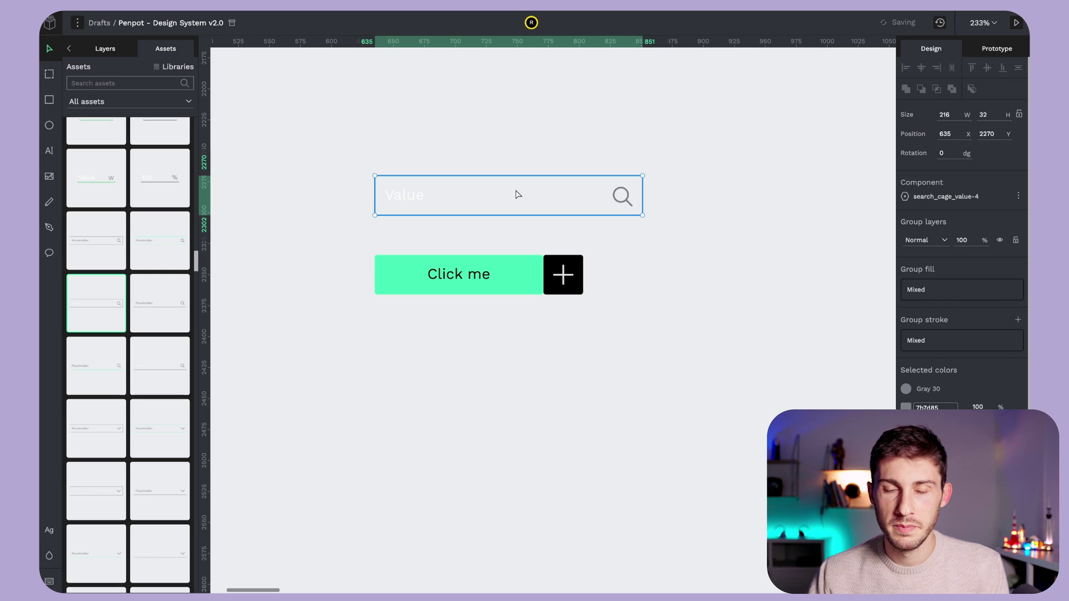
scroll(518, 194, up, 5)
- Open the MOLECULES Buttons board in view mode with comments turned on
scroll(518, 194, down, 5)
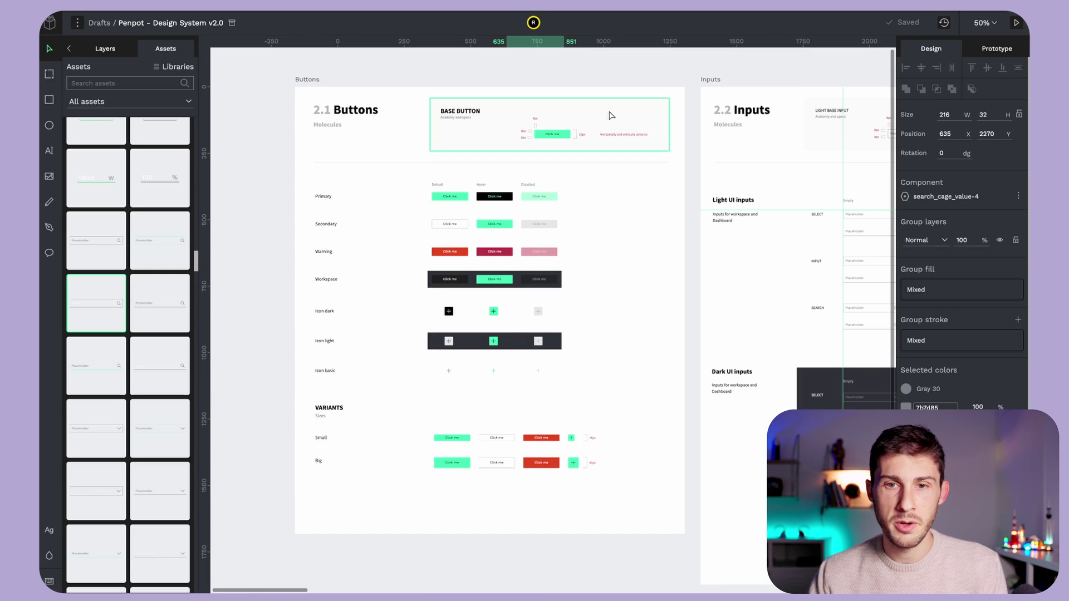
click(1015, 25)
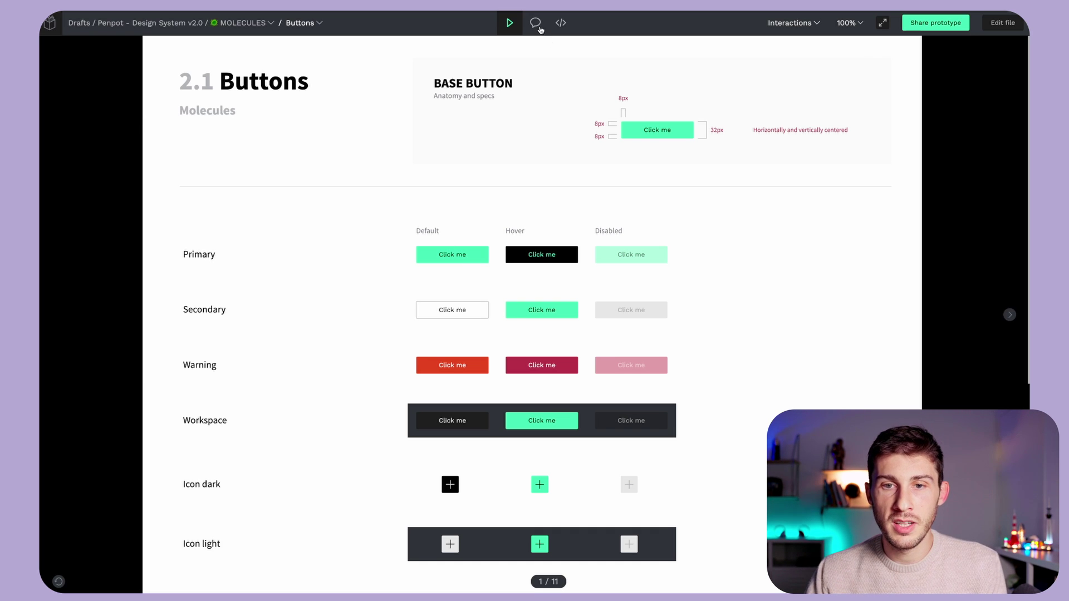
click(535, 23)
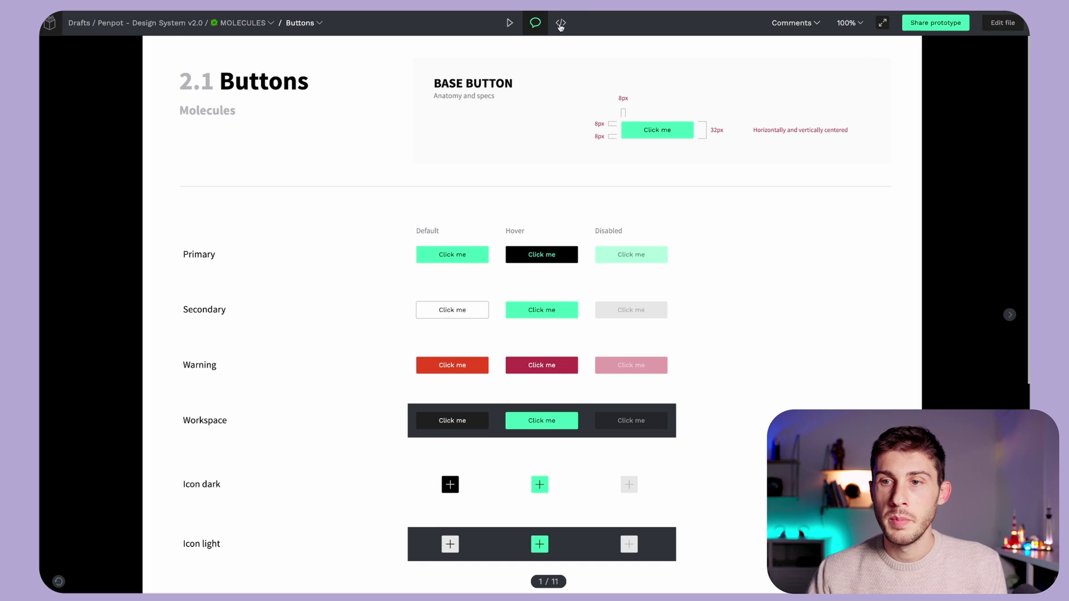
- Inspect the Buttons board, selecting its .buttons CSS rule, then return to its size and fill info
click(560, 23)
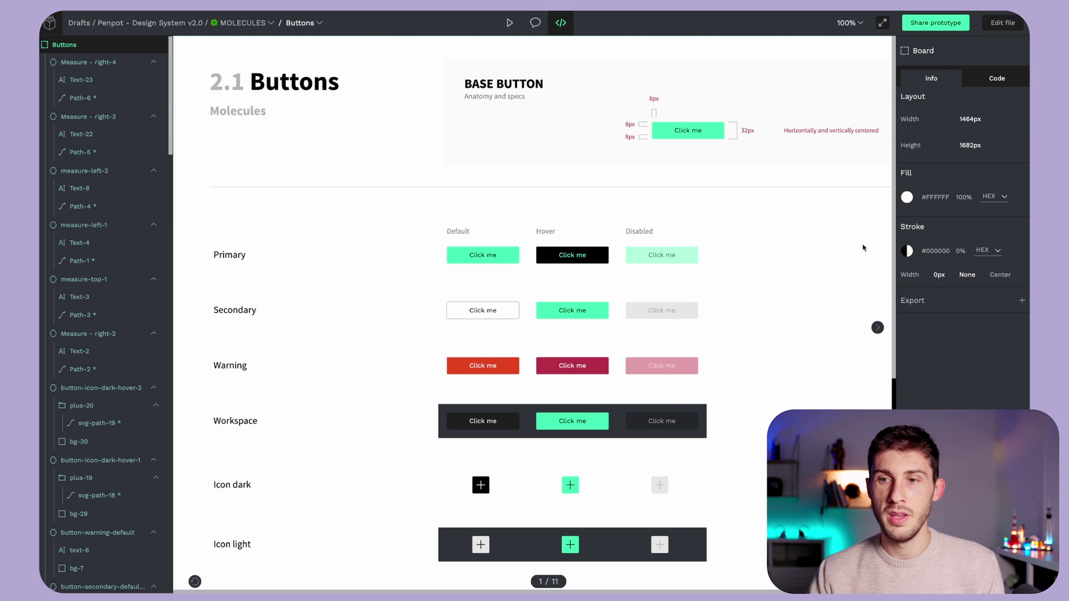
click(994, 81)
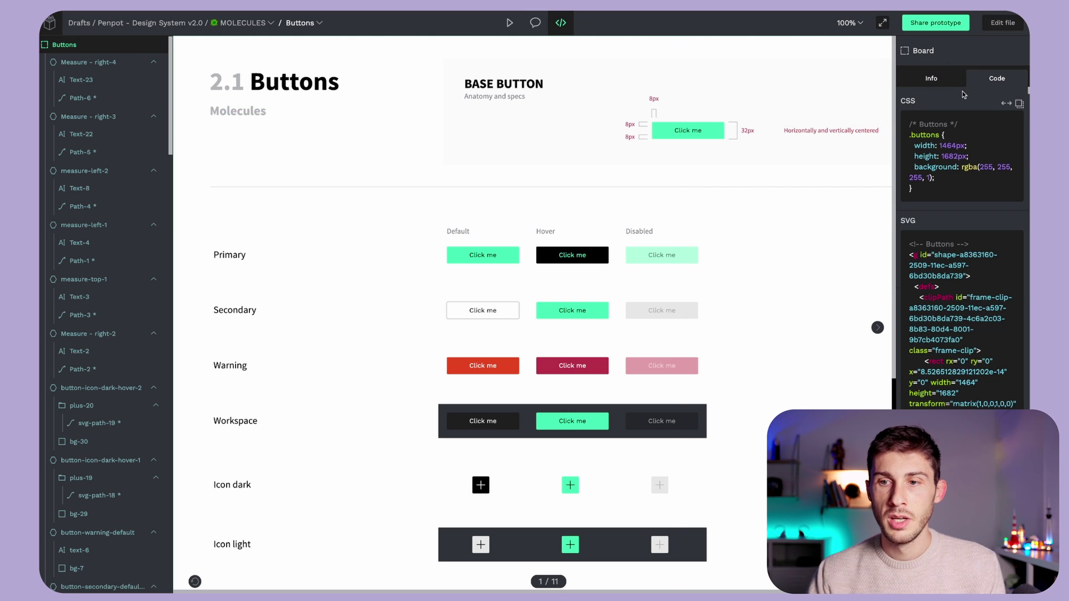
drag(908, 139, 942, 192)
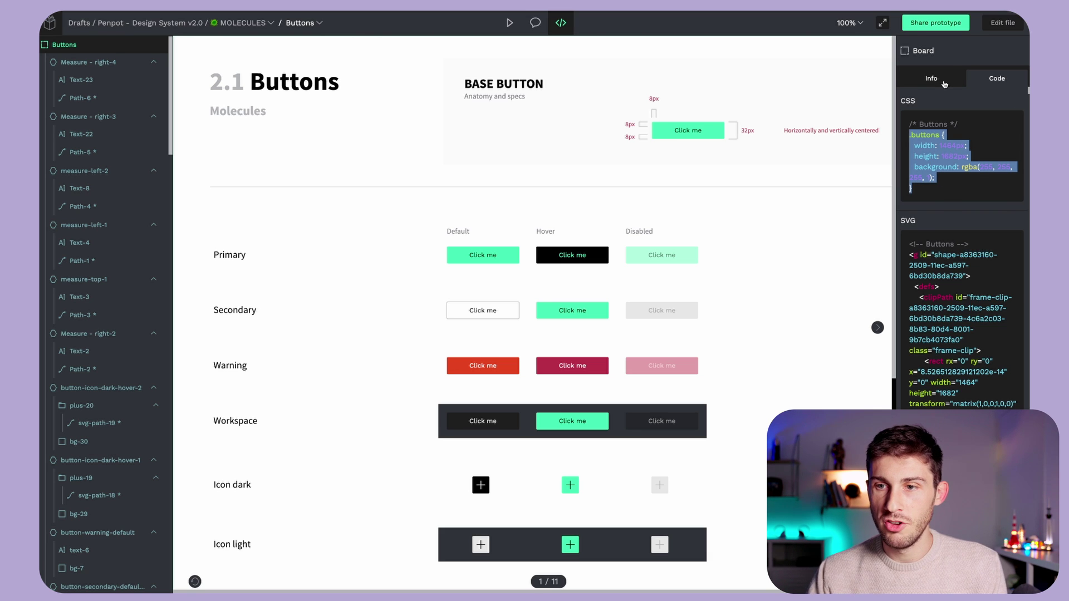
click(945, 83)
- Add a 1x PNG export setting for the Buttons board
click(1021, 300)
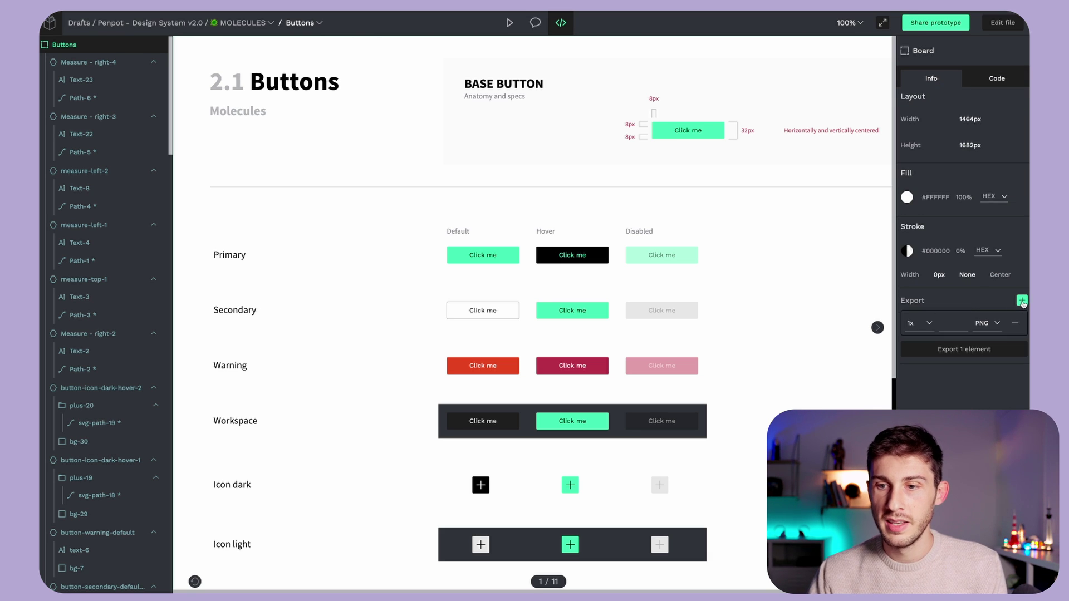
click(997, 328)
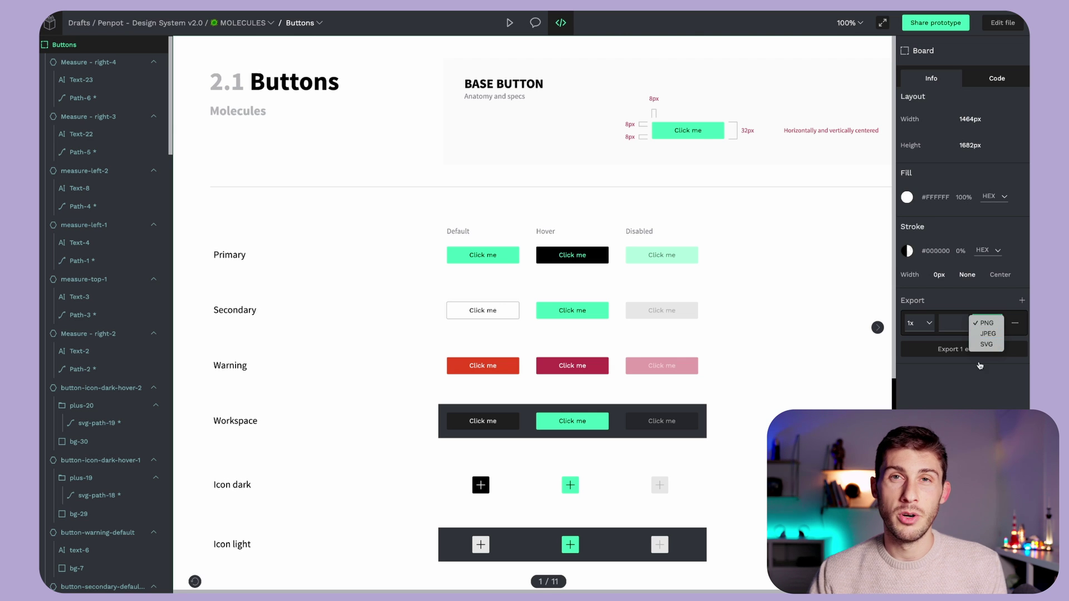
click(987, 323)
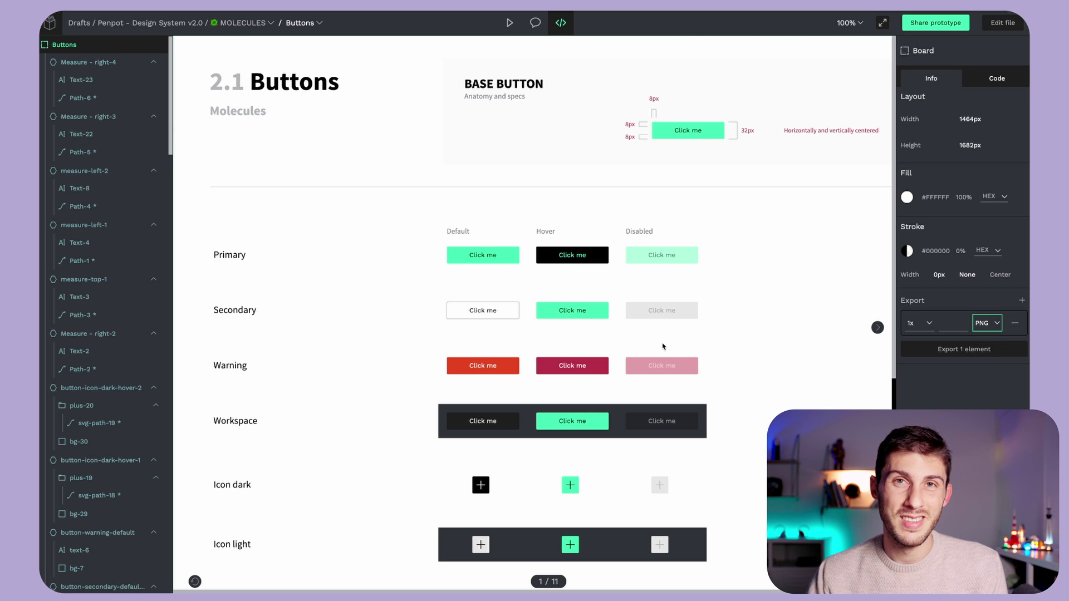